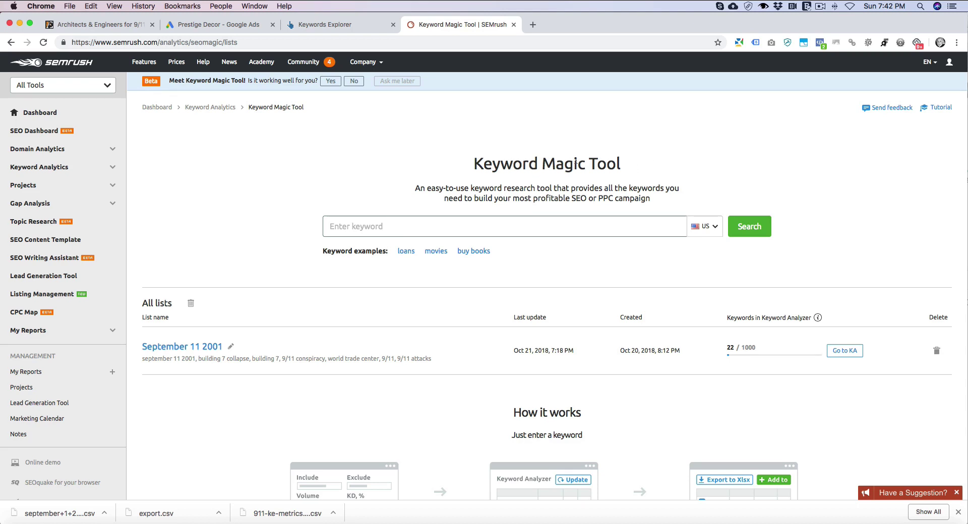
- Switch from SEMrush via the Ahrefs tab to the Google Ads Keyword Planner start page
left_click(312, 25)
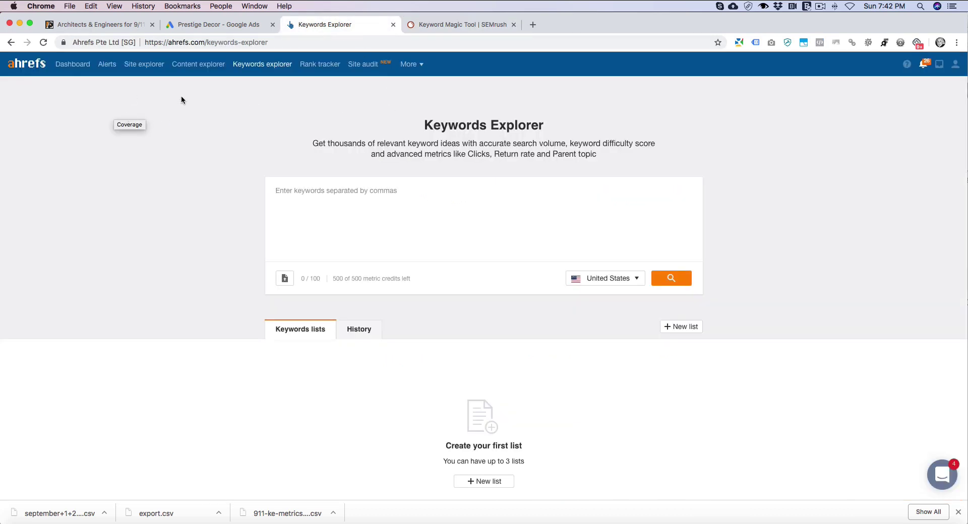
left_click(203, 25)
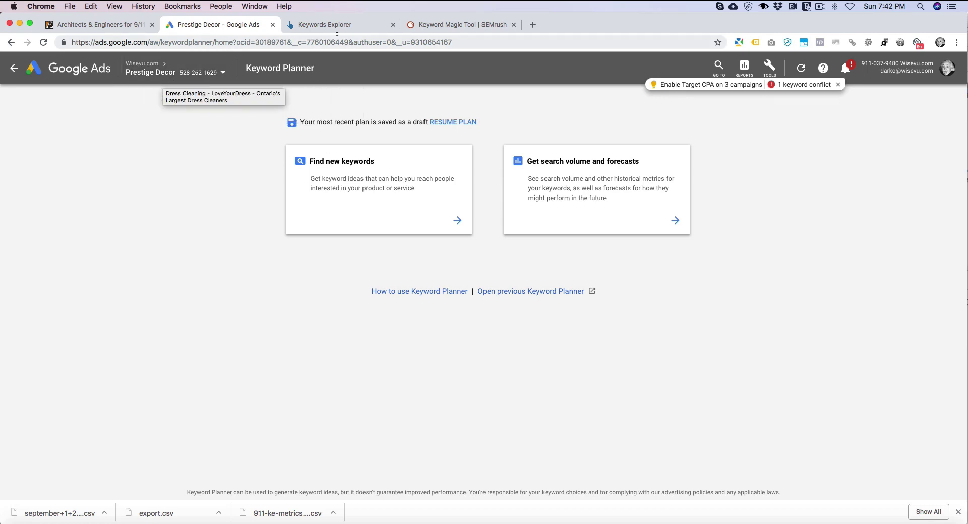
left_click(121, 25)
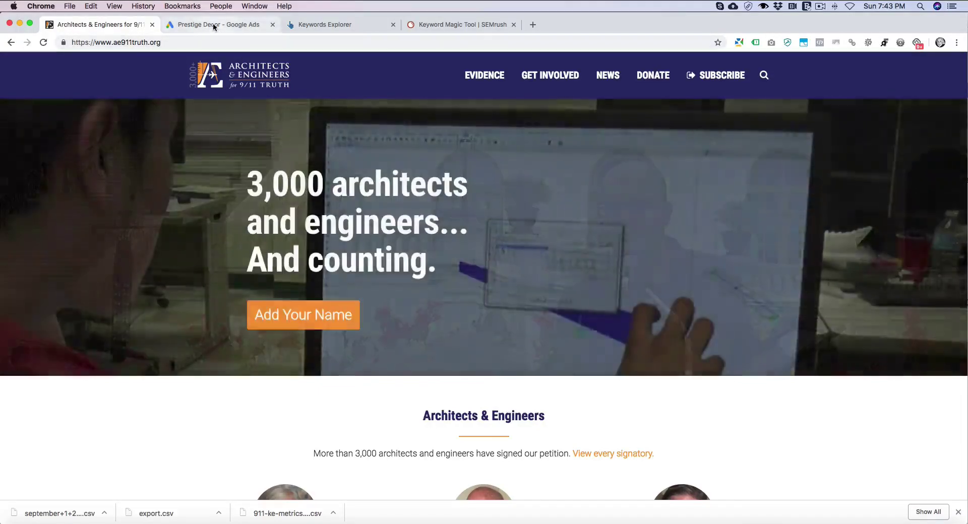
- Start a new Keyword Planner idea search for 'september 11 2001'
left_click(215, 27)
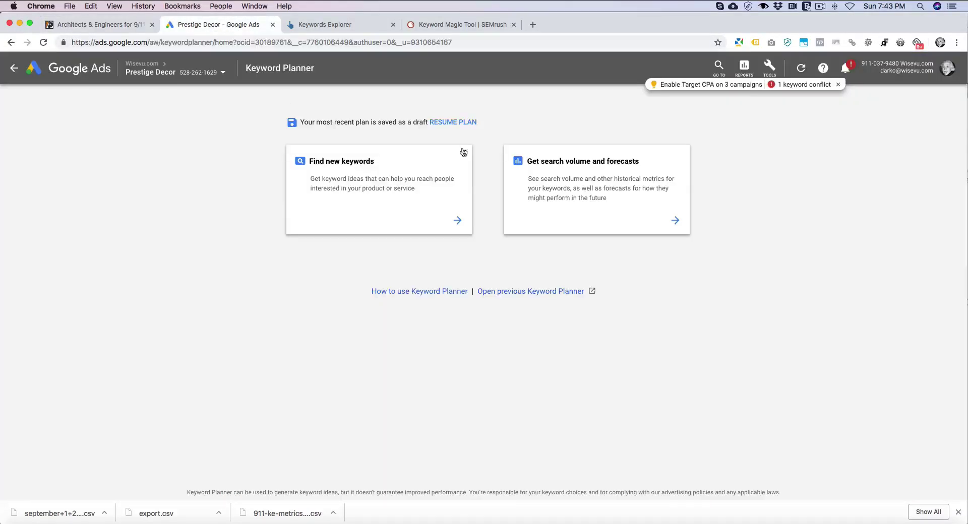
left_click(359, 176)
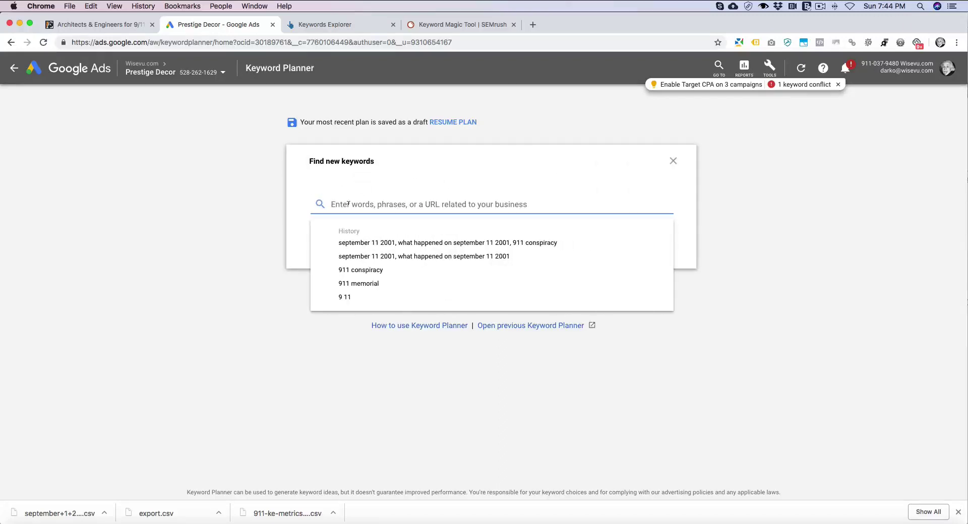
type("sept")
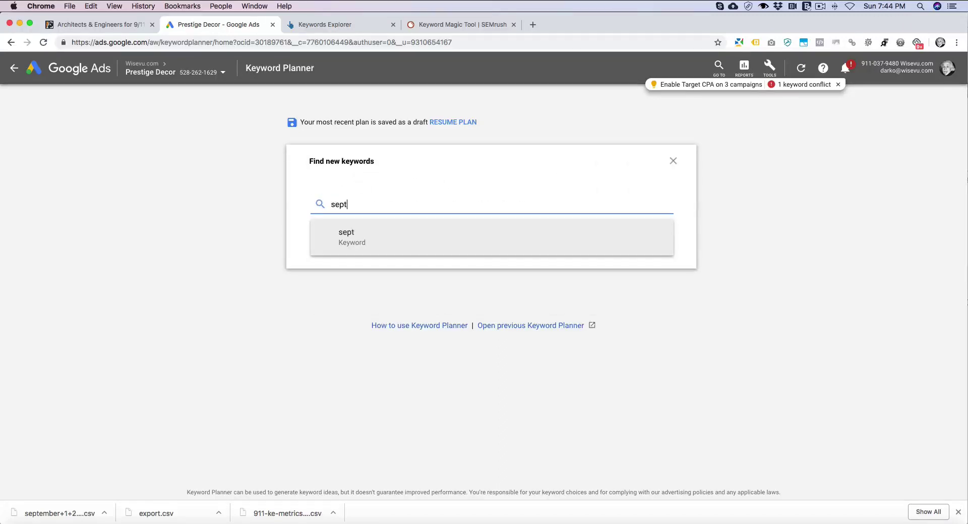
type("ember 11 2001")
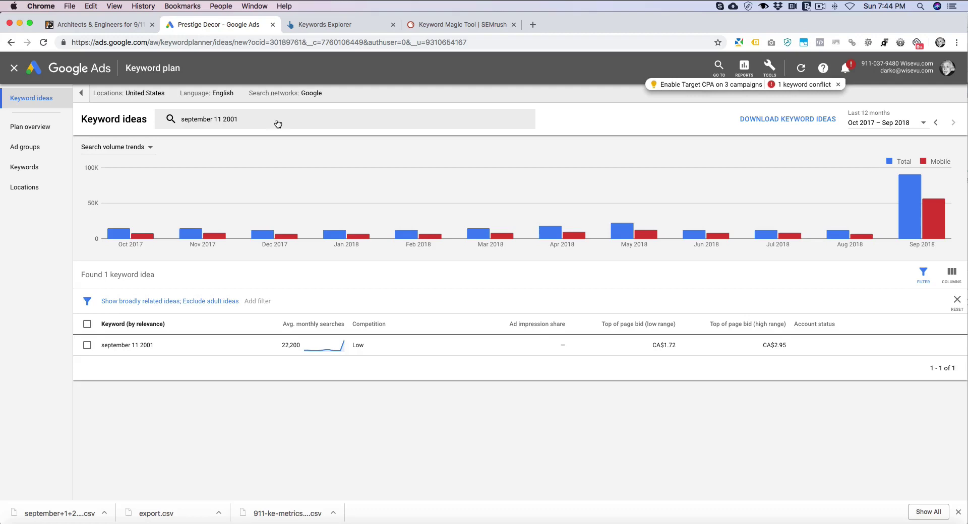
- Add '911 conspiracy' as a second keyword next to september 11 2001 and rerun the search
left_click(328, 124)
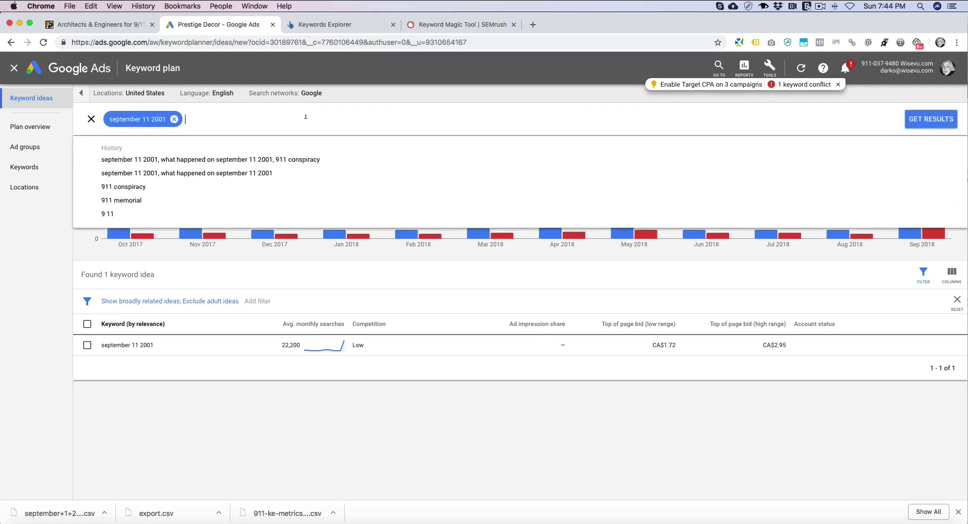
type("911 co")
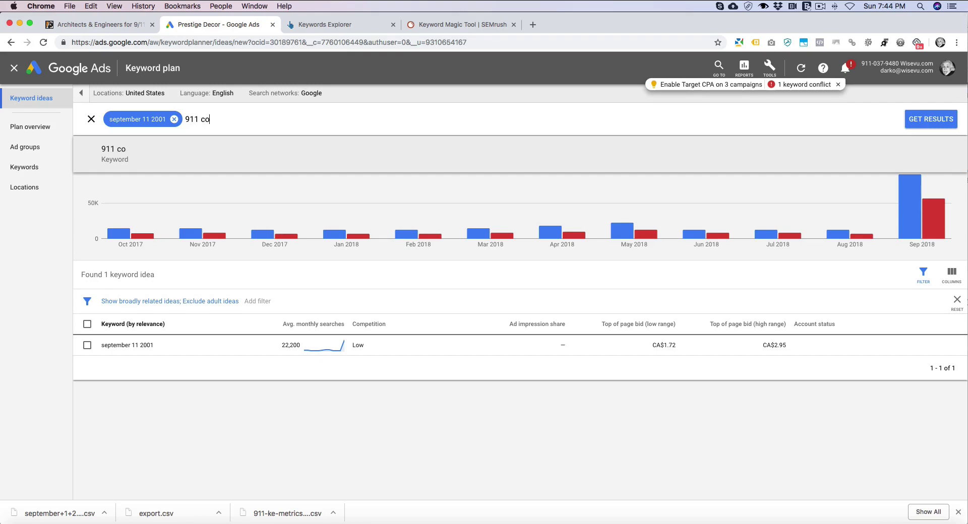
type("nspiracy")
type(",")
key("BackSpace")
key("Return")
key("Return")
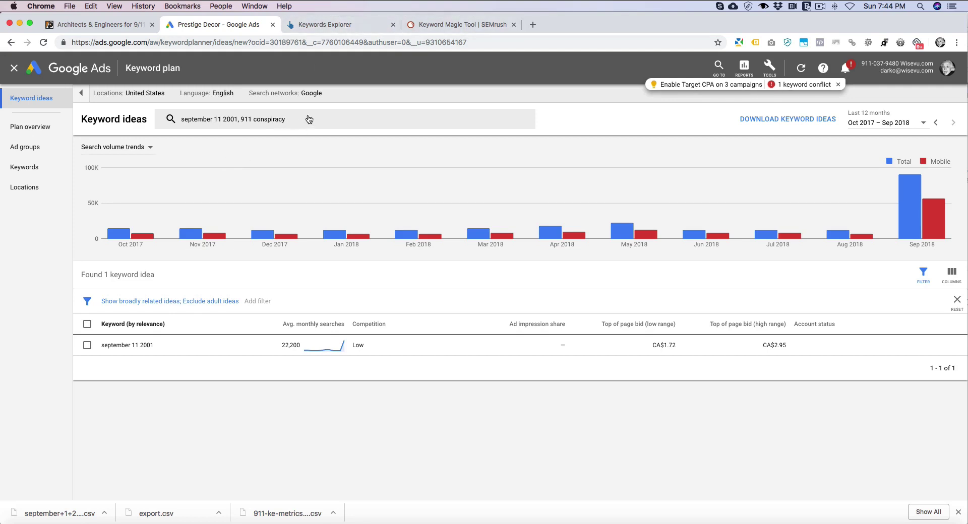
- Search Ahrefs for 'september 11 2001' in the United States, getting difficulty 75 and 21K volume
left_click(334, 25)
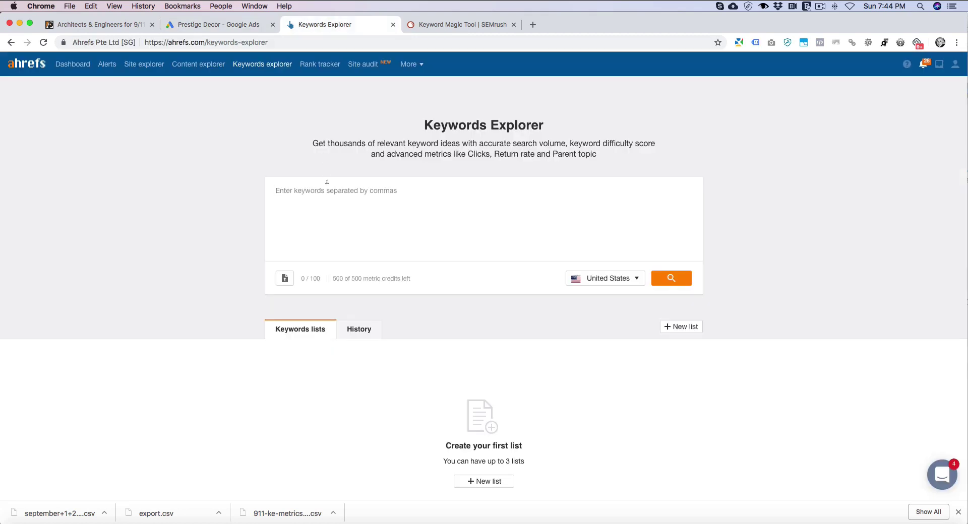
type("september")
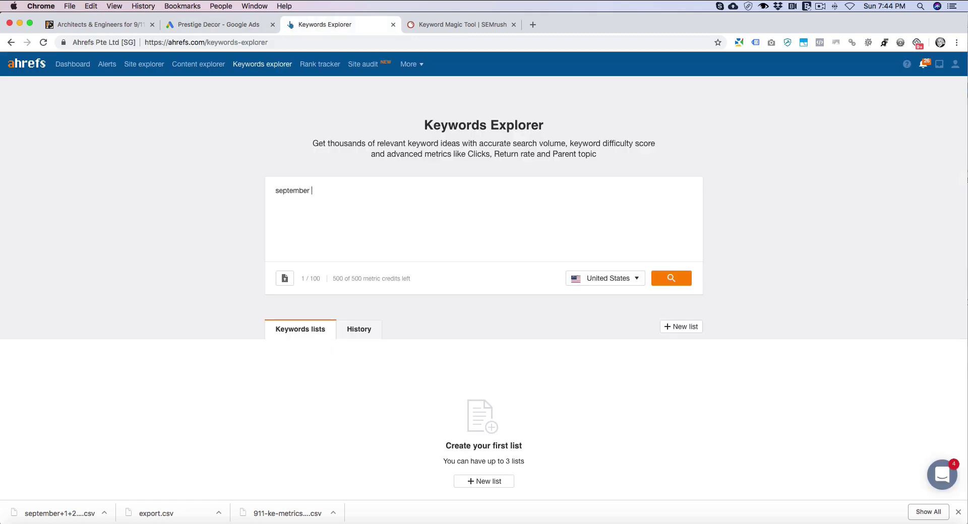
type(" 11 2001")
key("super+a")
key("super+c")
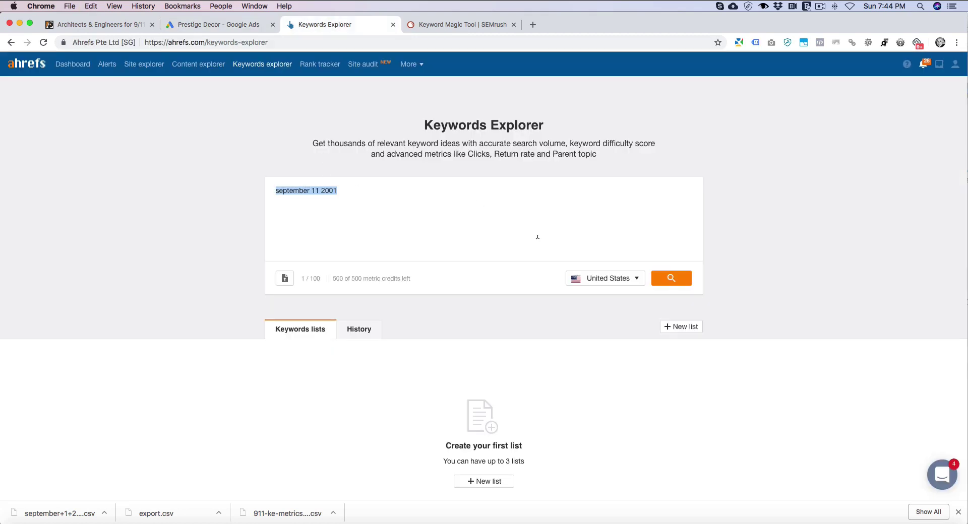
left_click(630, 279)
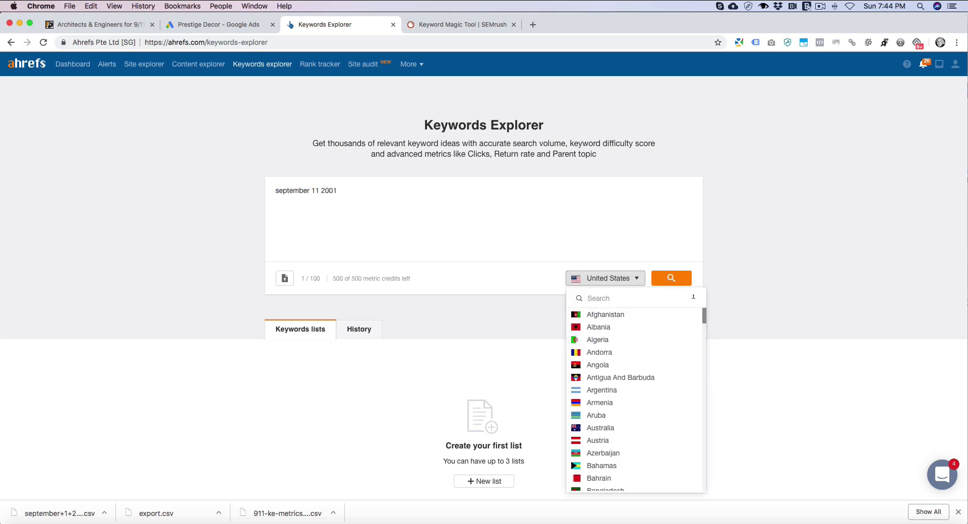
left_click(753, 270)
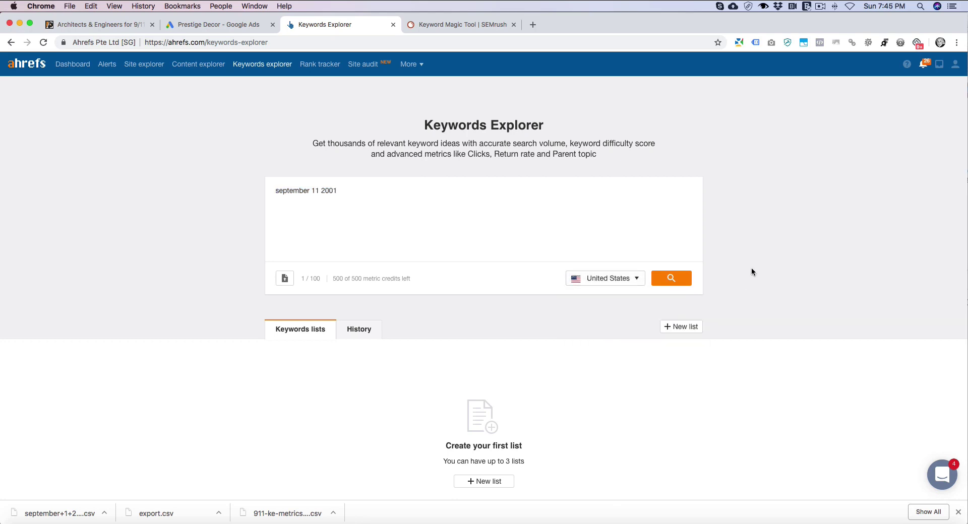
left_click(215, 24)
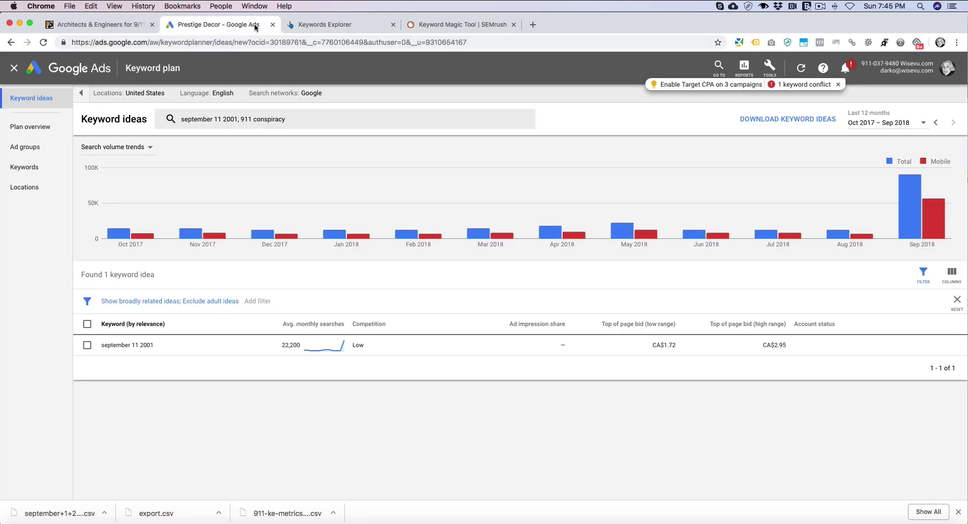
left_click(341, 27)
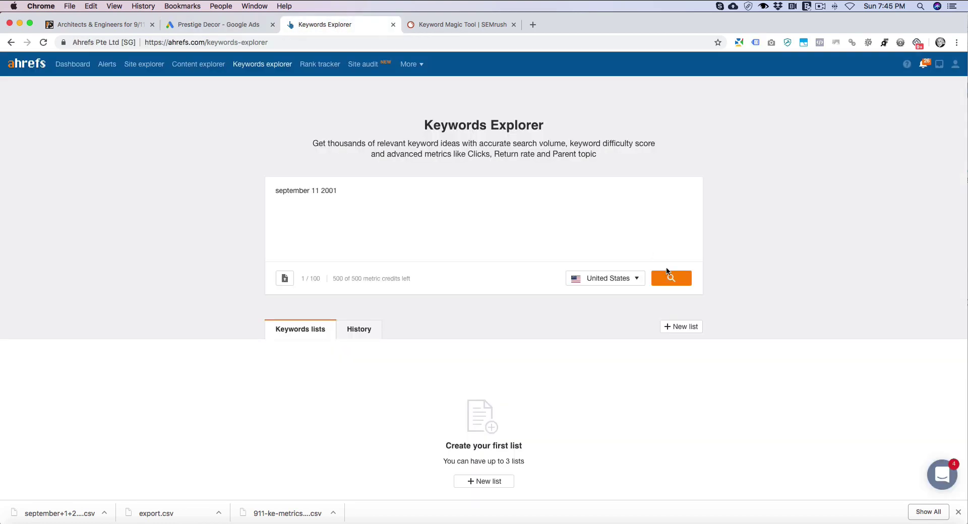
left_click(670, 279)
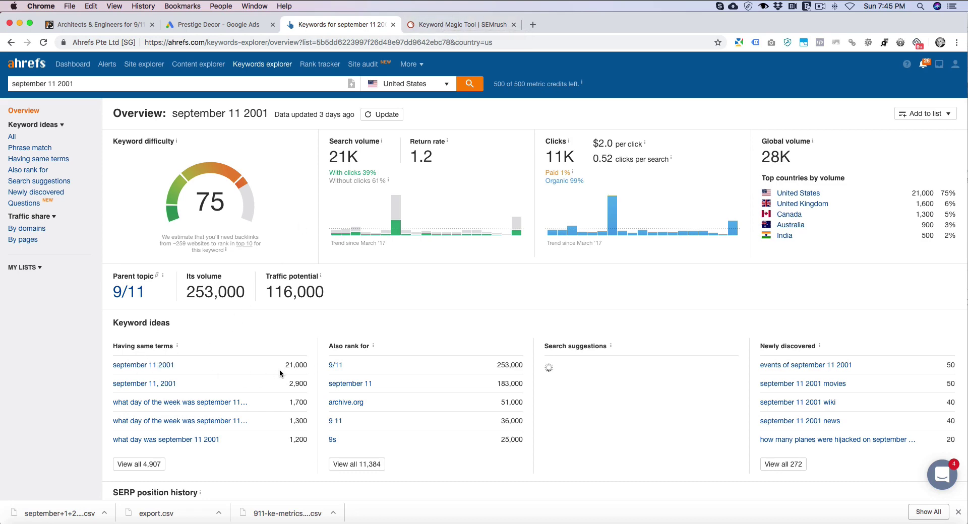
- Search SEMrush Keyword Magic Tool for 'september 11 2001' and compare with Keyword Planner's 22,200 searches
left_click(205, 25)
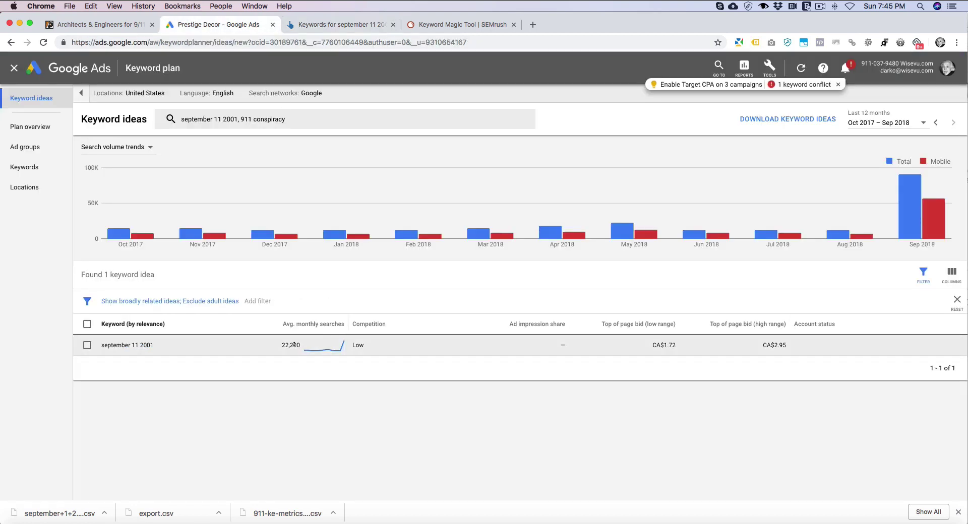
left_click(350, 24)
left_click(449, 24)
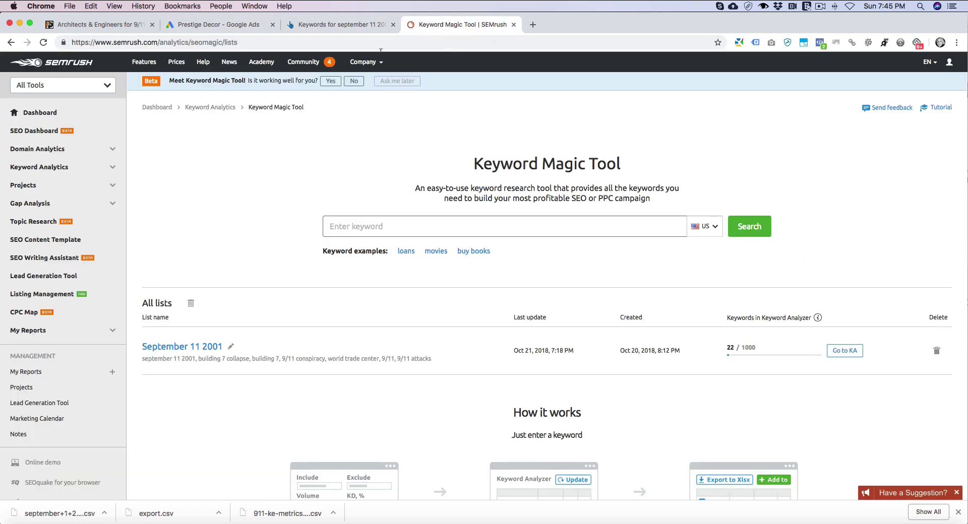
key("super+v")
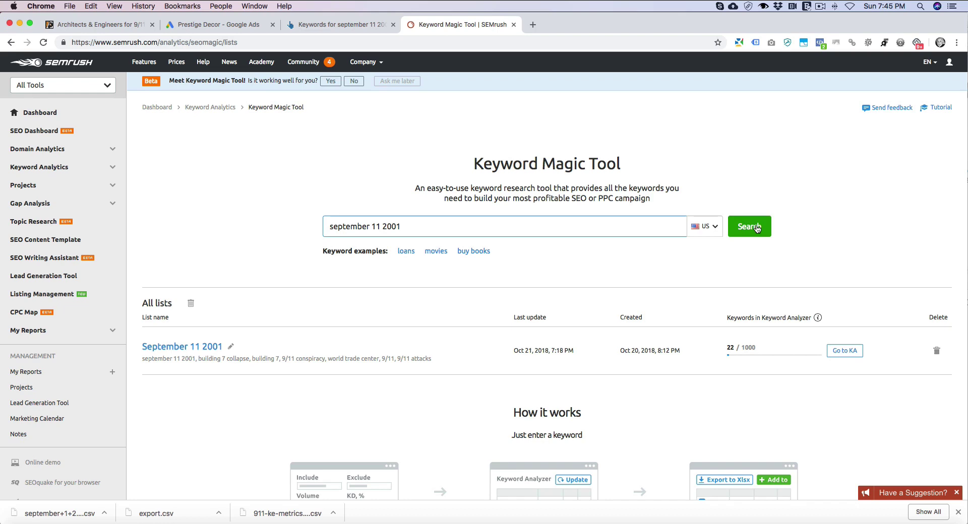
left_click(187, 348)
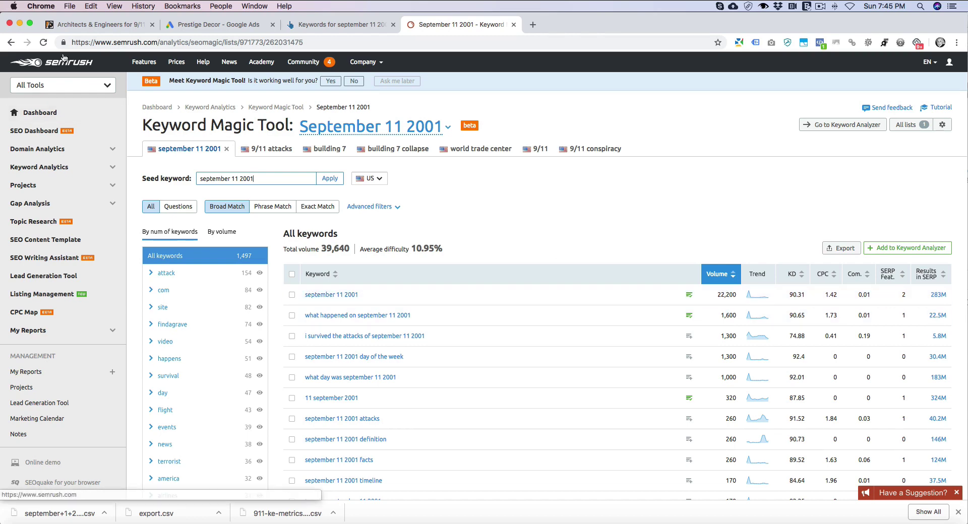
left_click(226, 25)
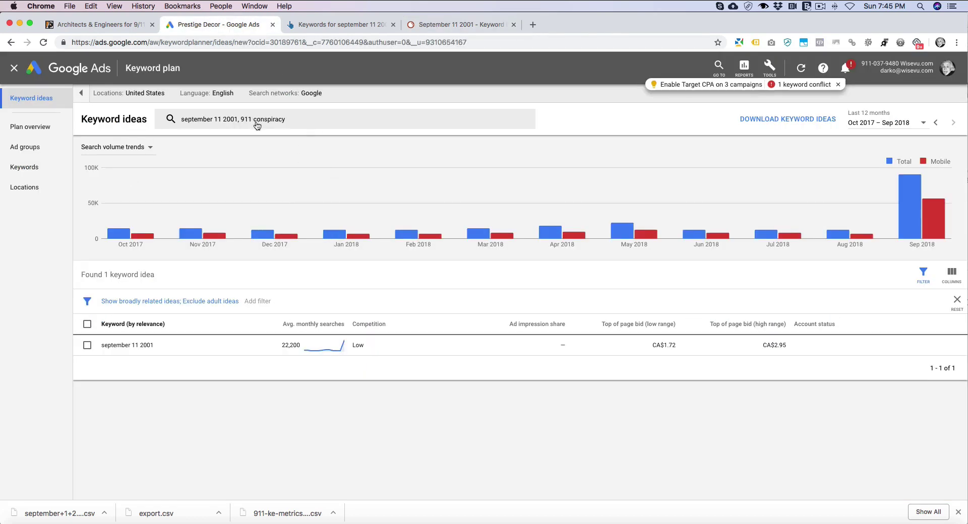
- Compare the Ahrefs 'september 11 2001' overview (parent topic 9/11, 253,000 volume) with the SEMrush results
left_click(321, 25)
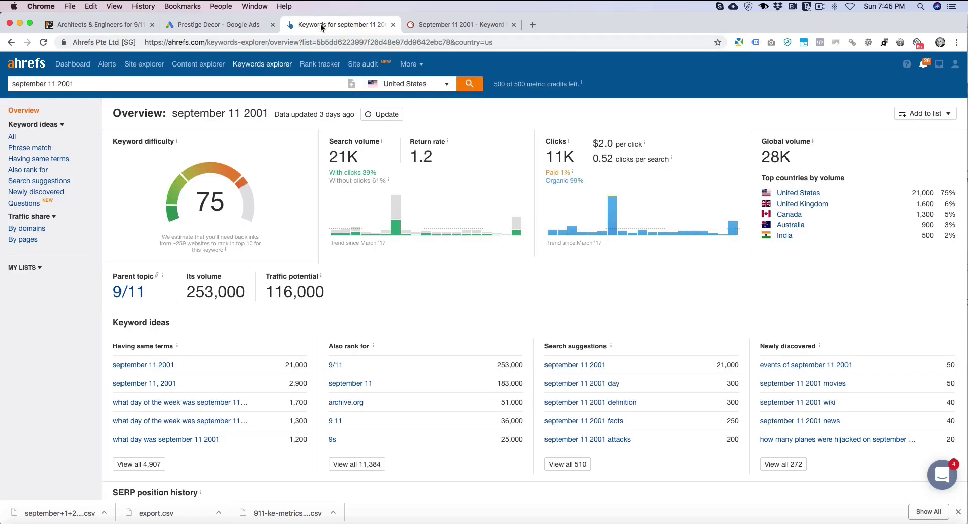
left_click(444, 25)
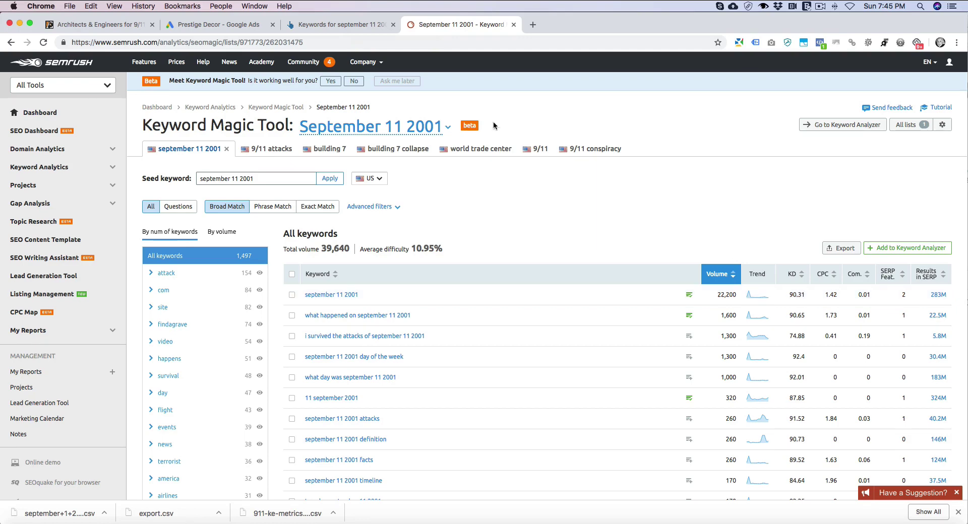
left_click(318, 31)
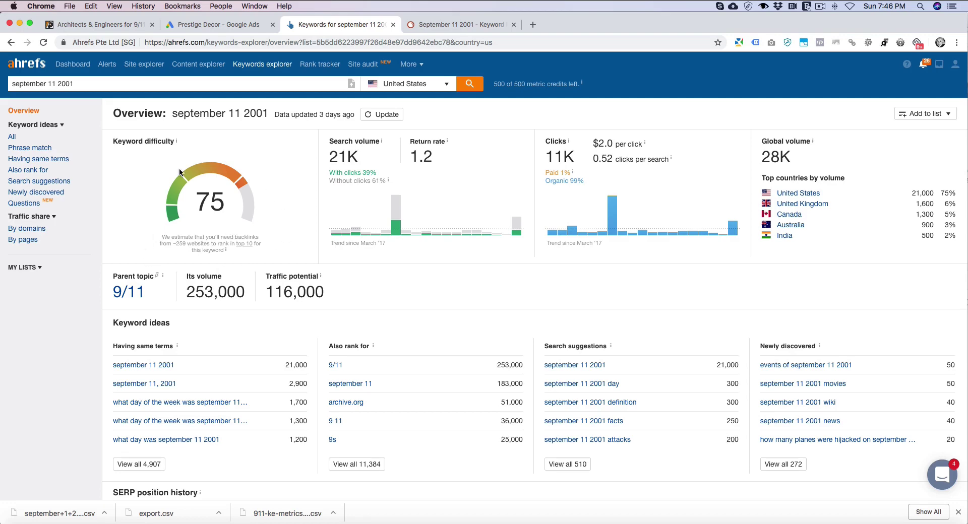
left_click(435, 23)
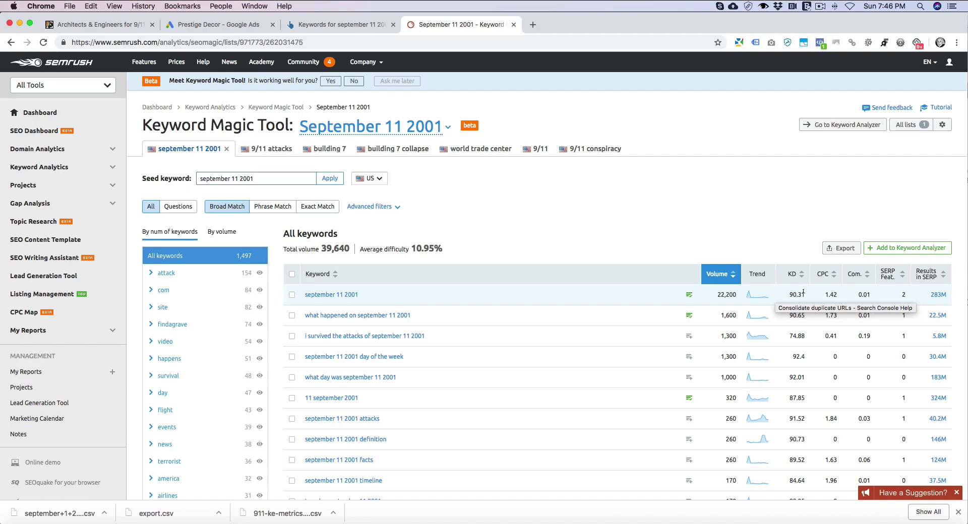
left_click(312, 25)
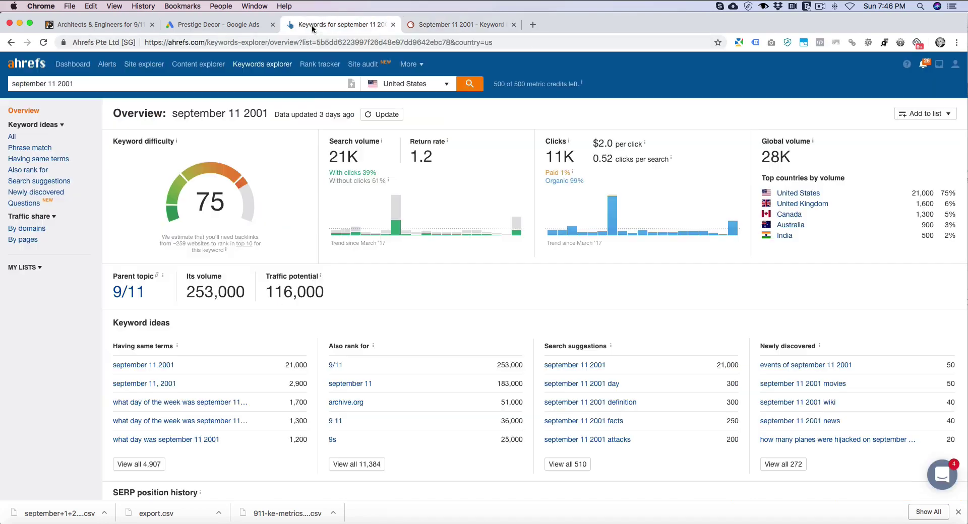
mouse_move(227, 250)
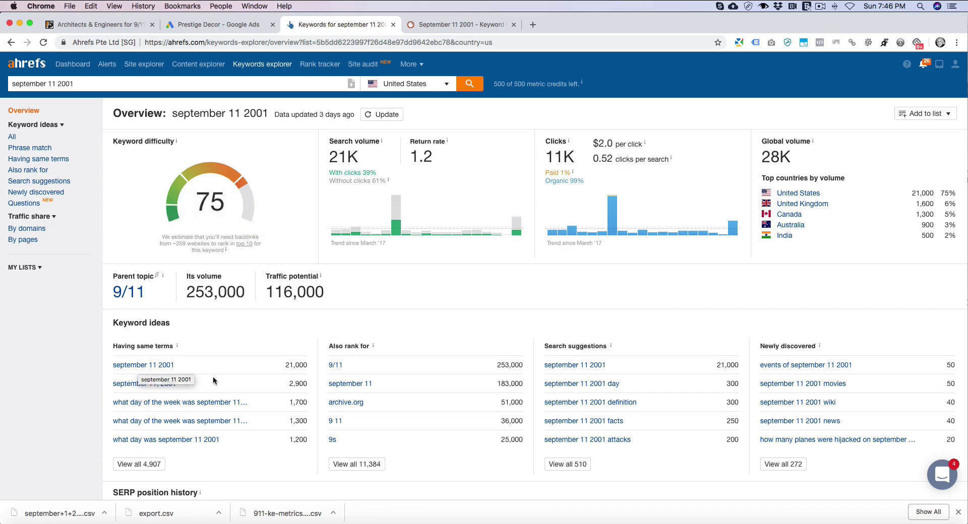
left_click(442, 23)
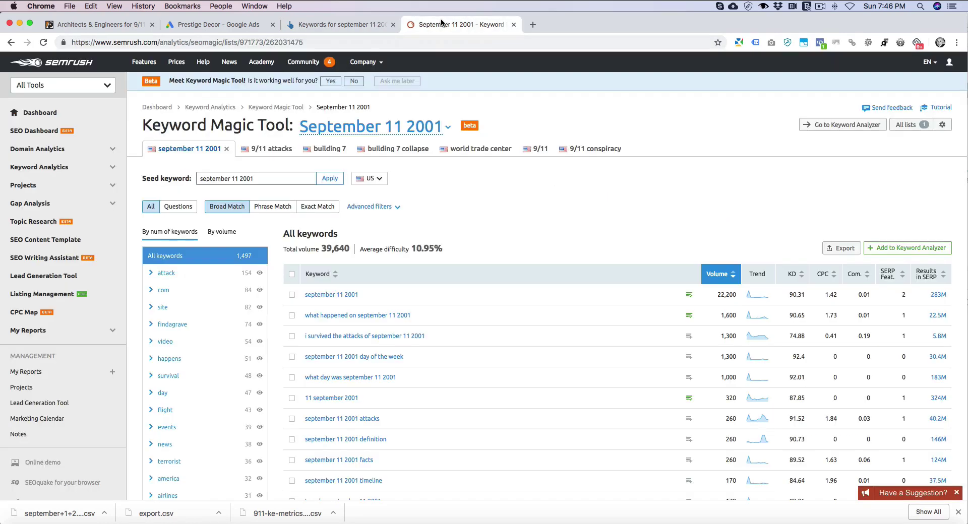
left_click(314, 25)
key("ctrl+Tab")
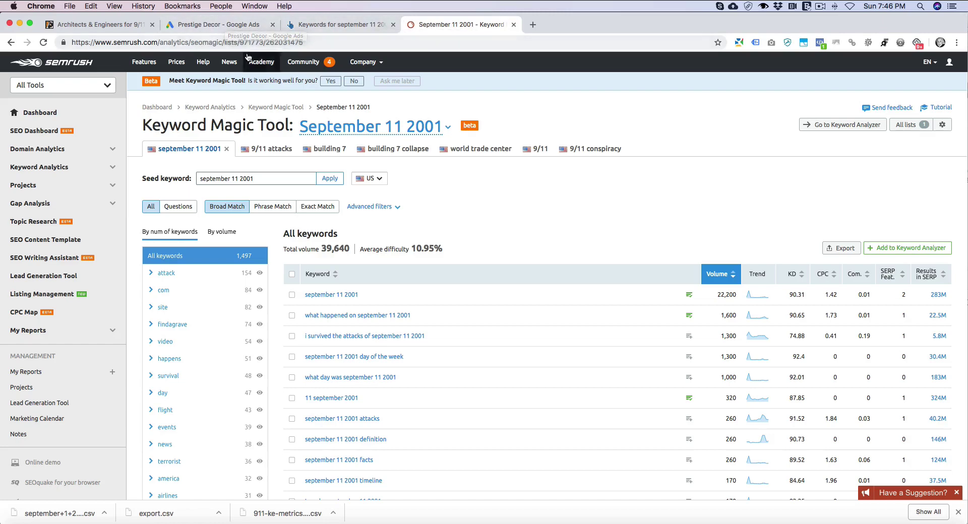
left_click(306, 26)
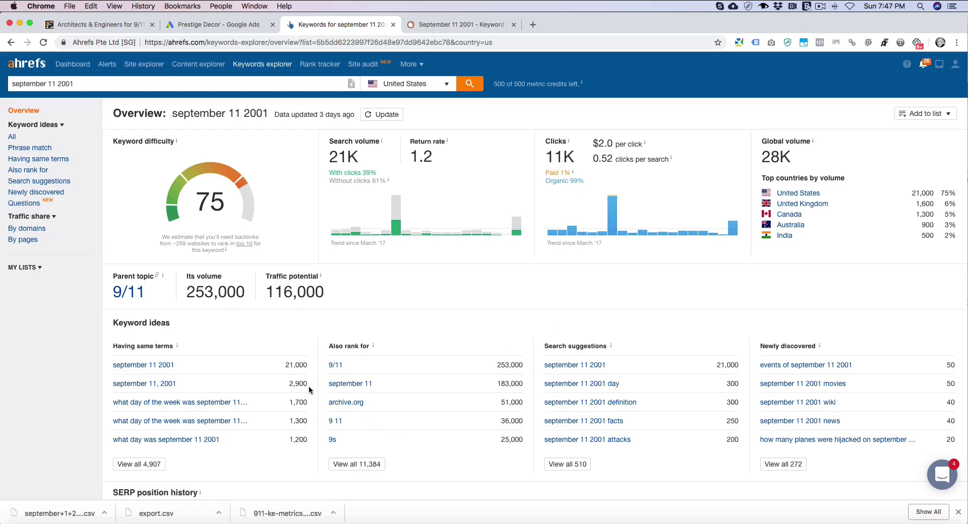
- Show all 16,071 Ahrefs keyword ideas, led by 9/11 at 253,000 volume, and scroll the list
left_click(12, 138)
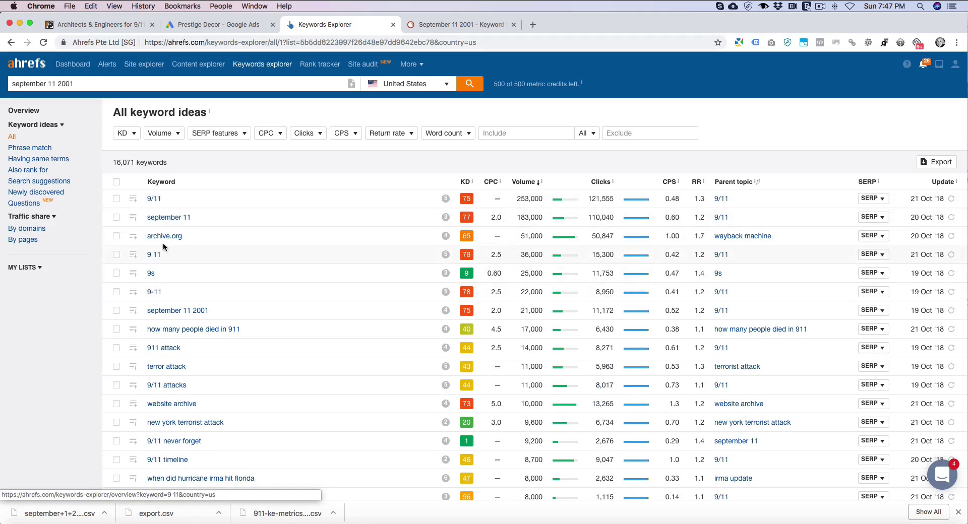
scroll(237, 386, "down", 1)
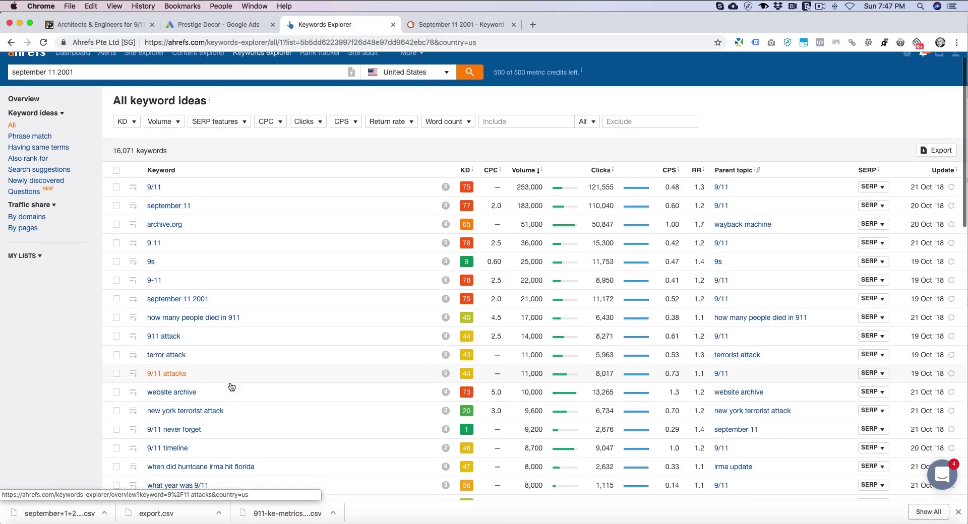
- Scroll through SEMrush's 1,497 'september 11 2001' keywords (39,640 total volume, 10.95% average difficulty)
left_click(426, 25)
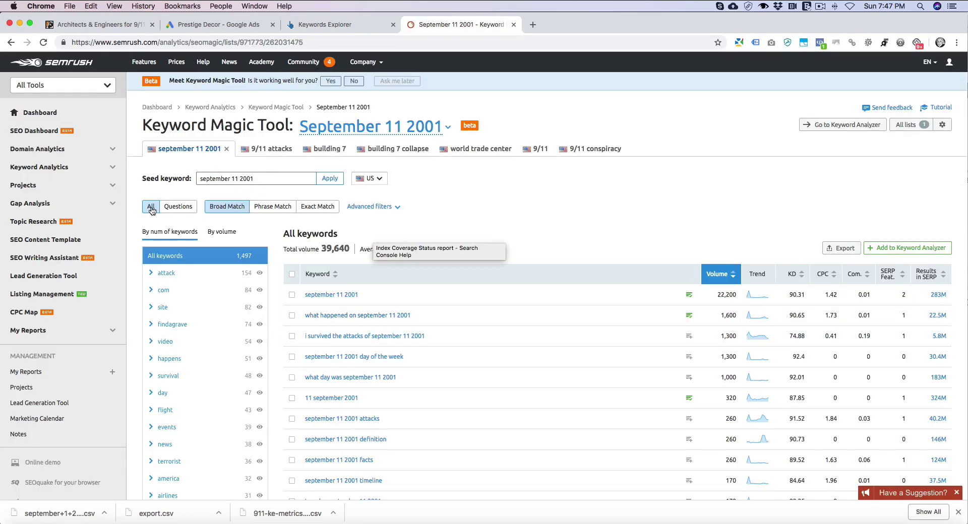
scroll(430, 292, "down", 3)
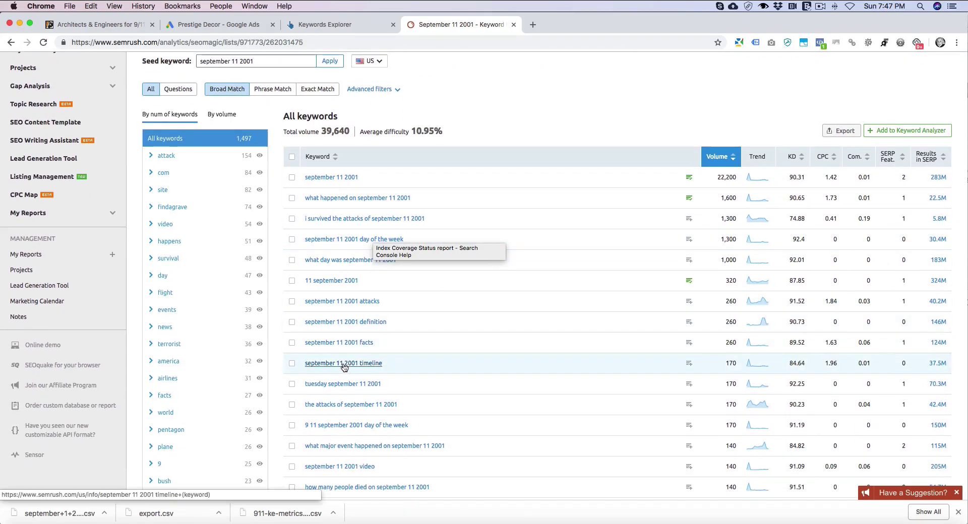
scroll(353, 367, "down", 10)
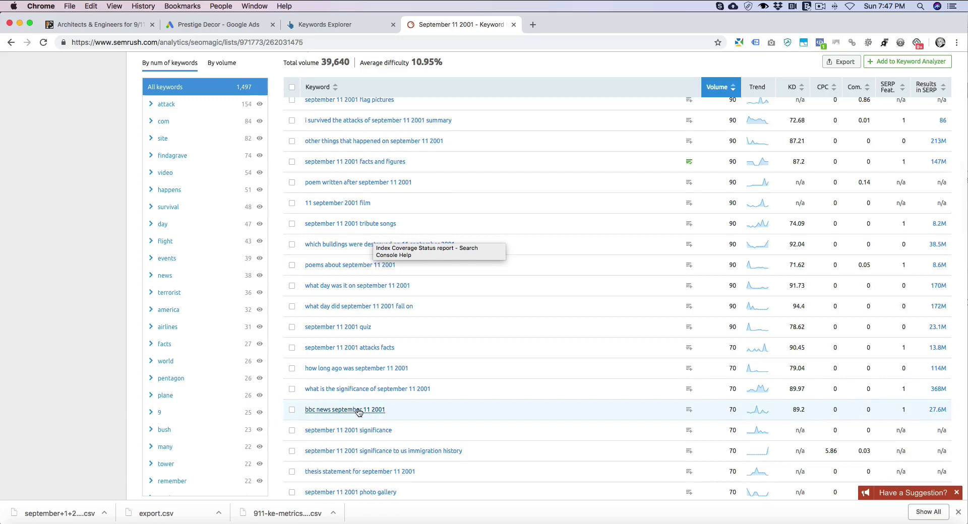
scroll(367, 413, "up", 15)
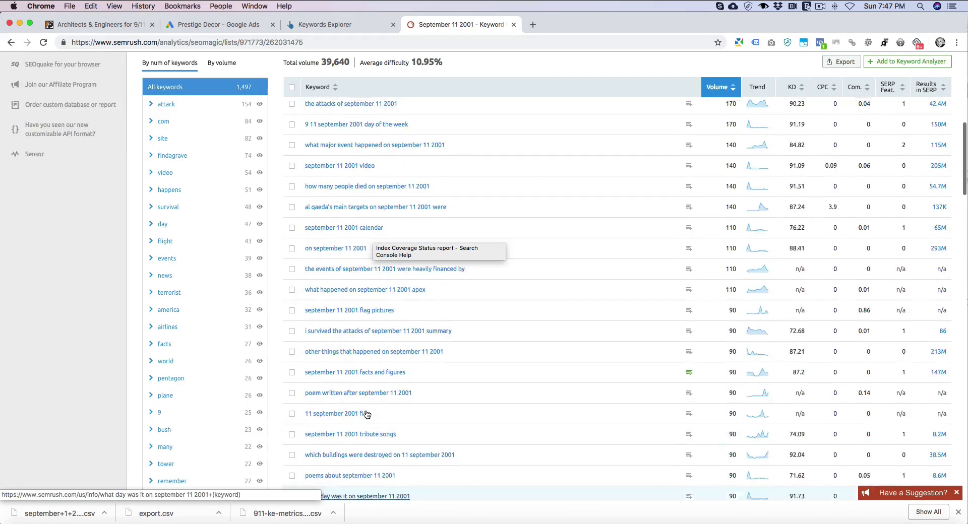
scroll(366, 413, "up", 3)
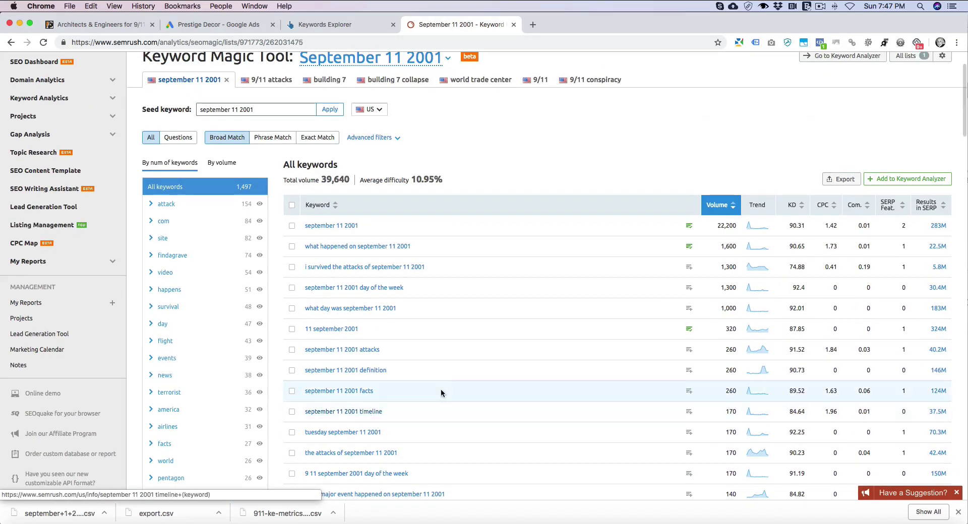
scroll(450, 385, "down", 10)
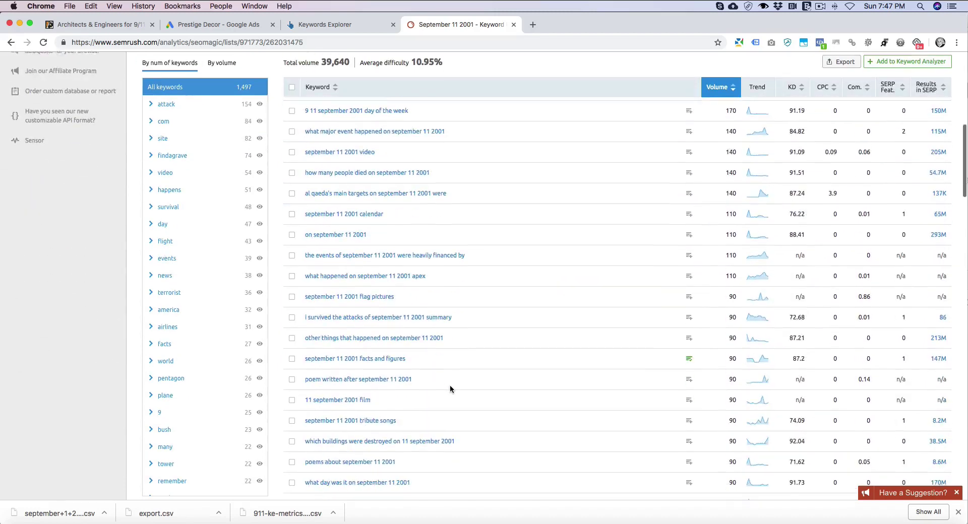
scroll(449, 385, "up", 15)
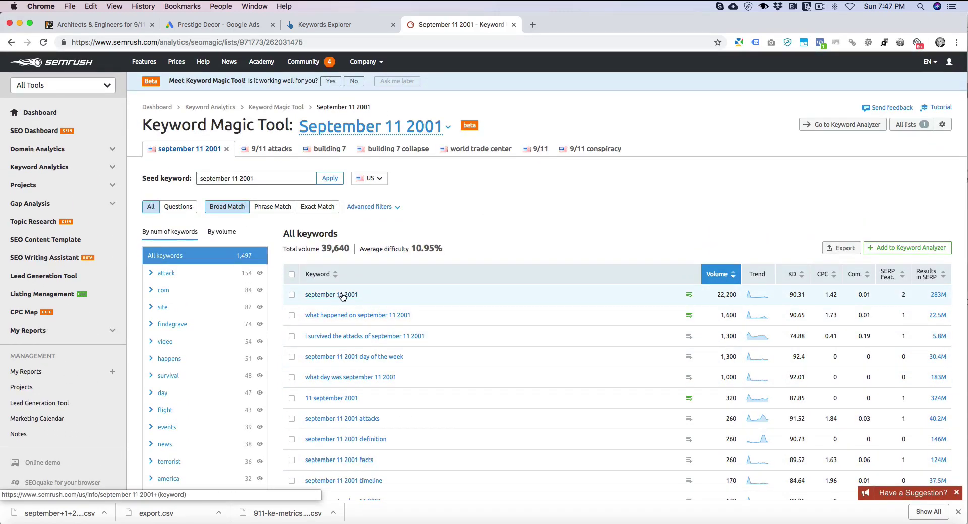
- Open and scroll the 'september 11 2001' Keyword Overview: 22.2K volume, $1.42 CPC, 4,001 related keywords
left_click(342, 297)
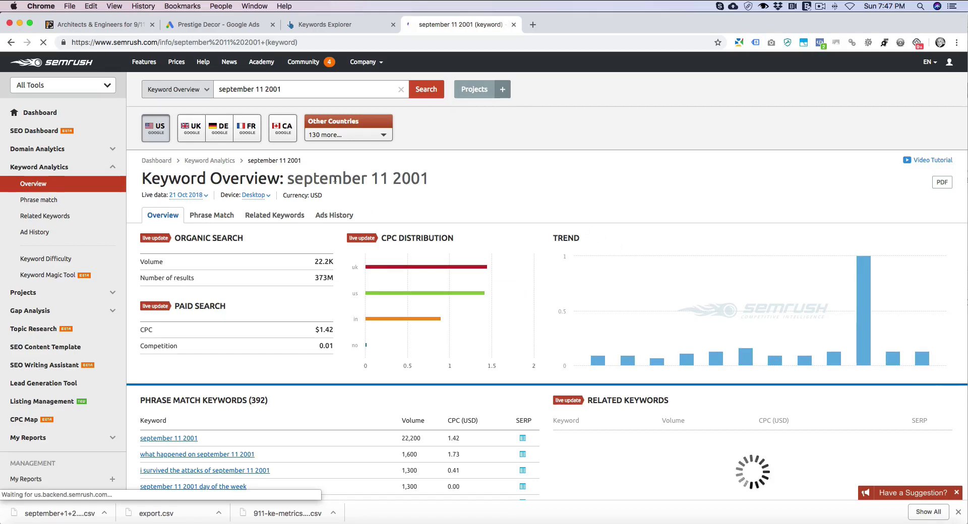
scroll(539, 268, "down", 1)
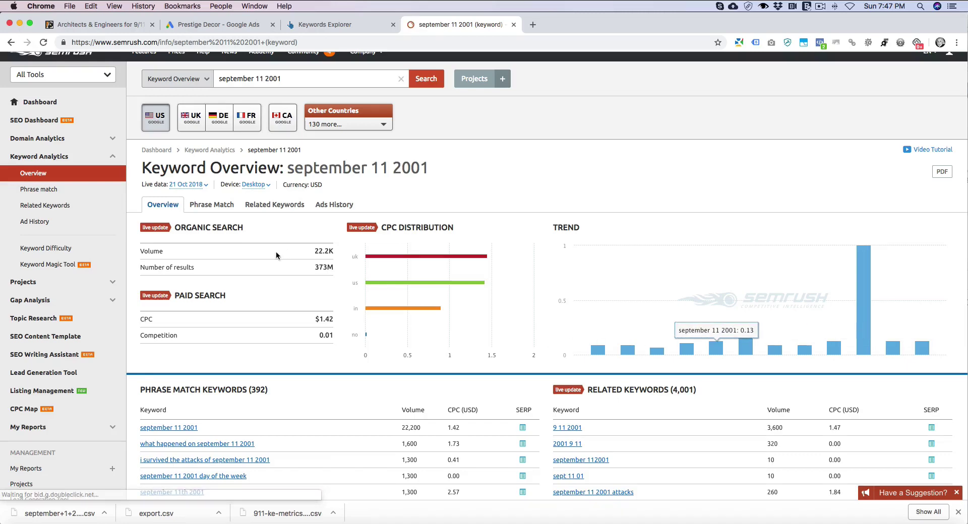
scroll(329, 285, "down", 2)
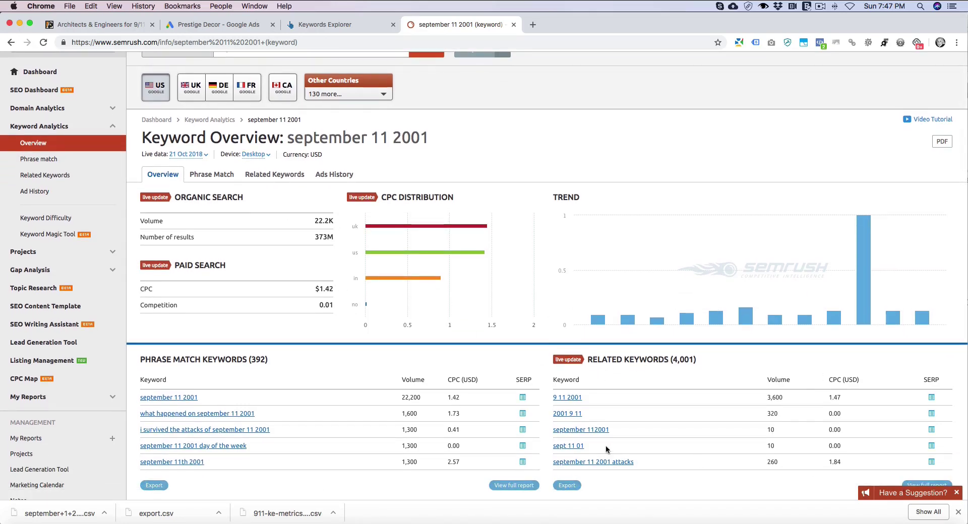
scroll(605, 443, "down", 1)
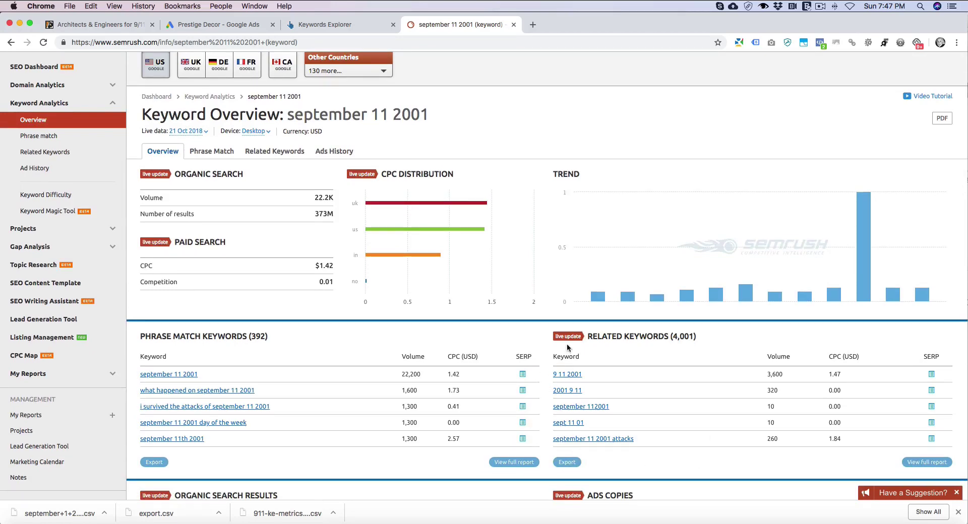
- Replace the Ahrefs search term 'september 11 2001' with '9/11' and run the search
left_click(325, 24)
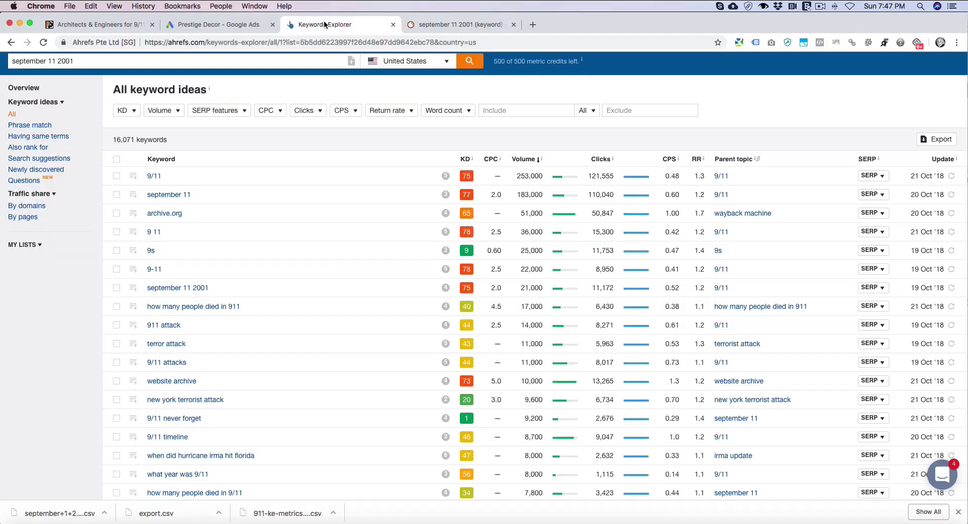
scroll(254, 110, "up", 1)
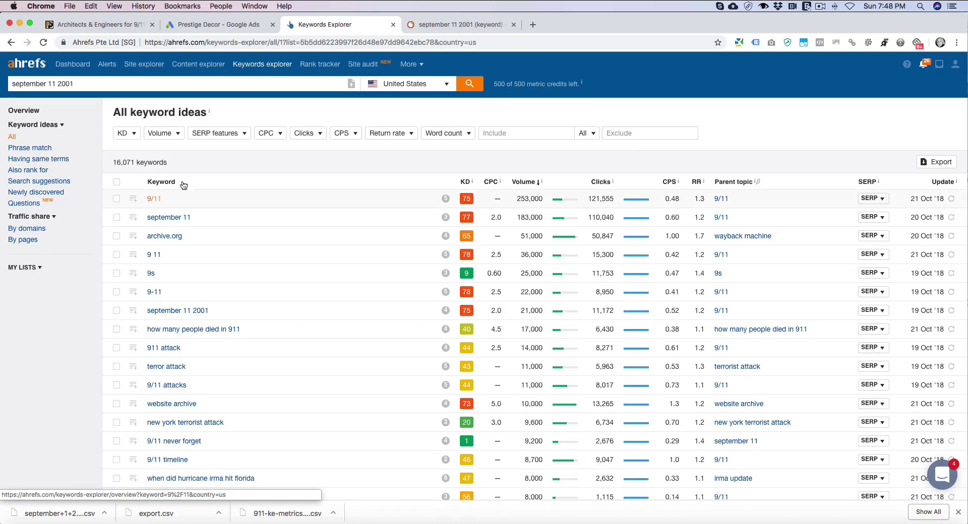
triple_click(91, 80)
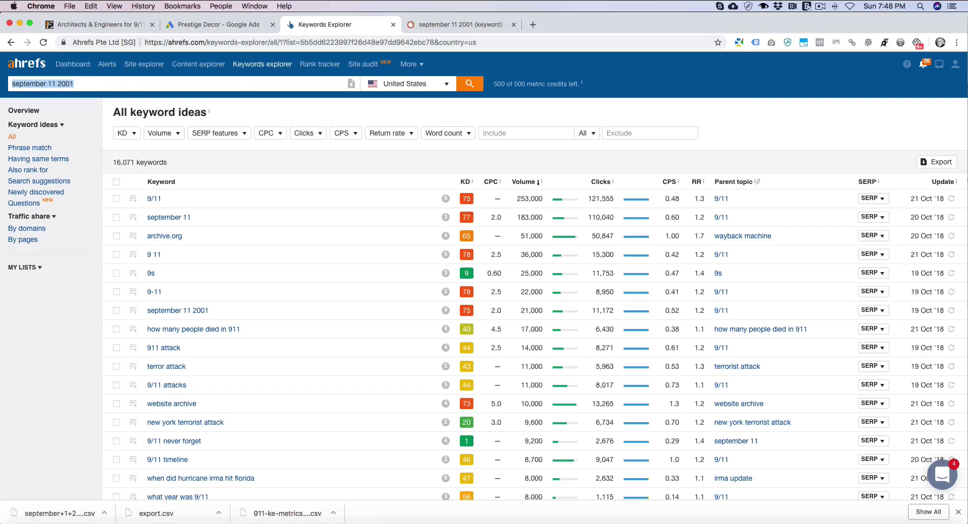
type("9")
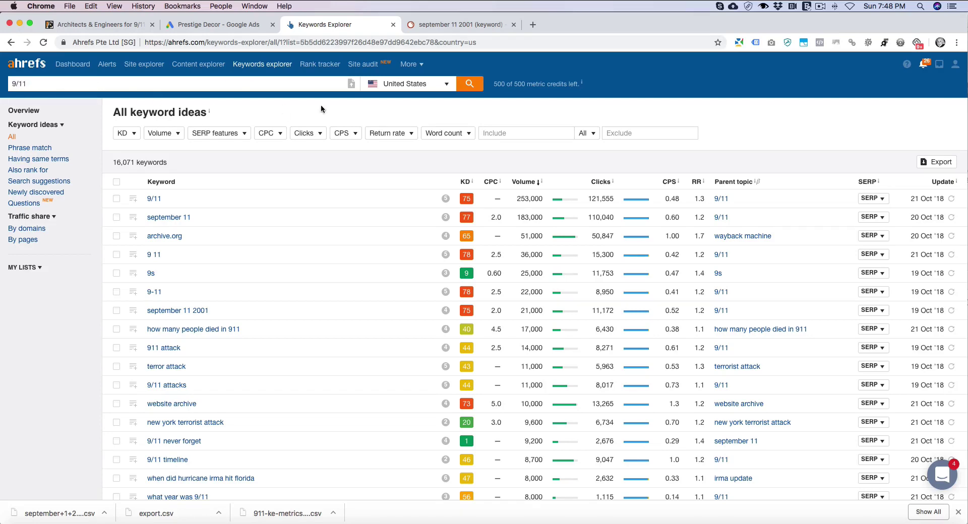
type("/11")
left_click(470, 88)
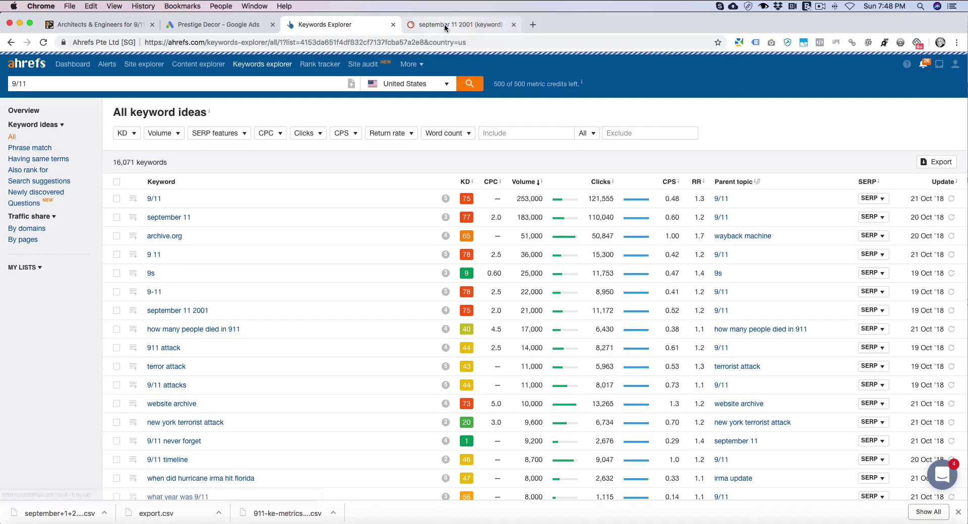
- Reopen the Keyword Magic Tool's saved 9/11 list of 81,588 keywords, then return to Google Ads
left_click(444, 24)
scroll(275, 134, "up", 3)
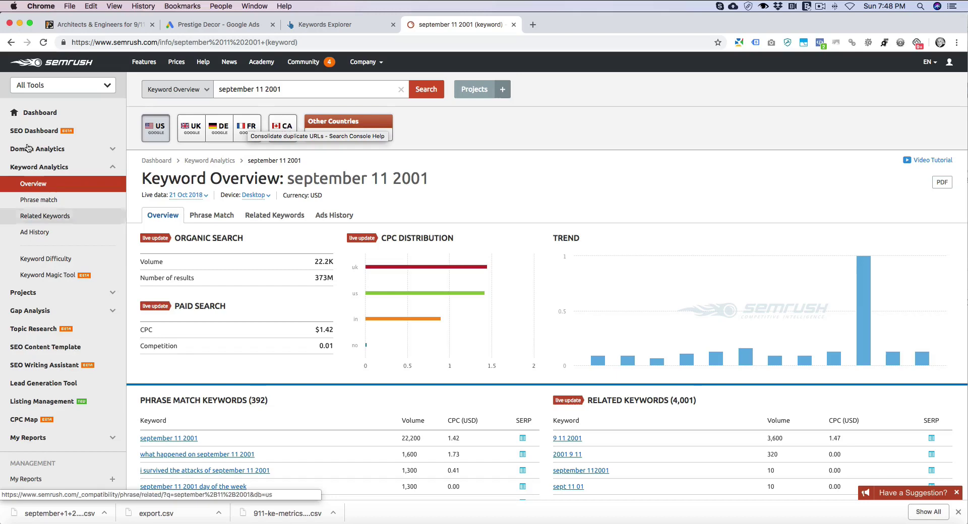
left_click(10, 44)
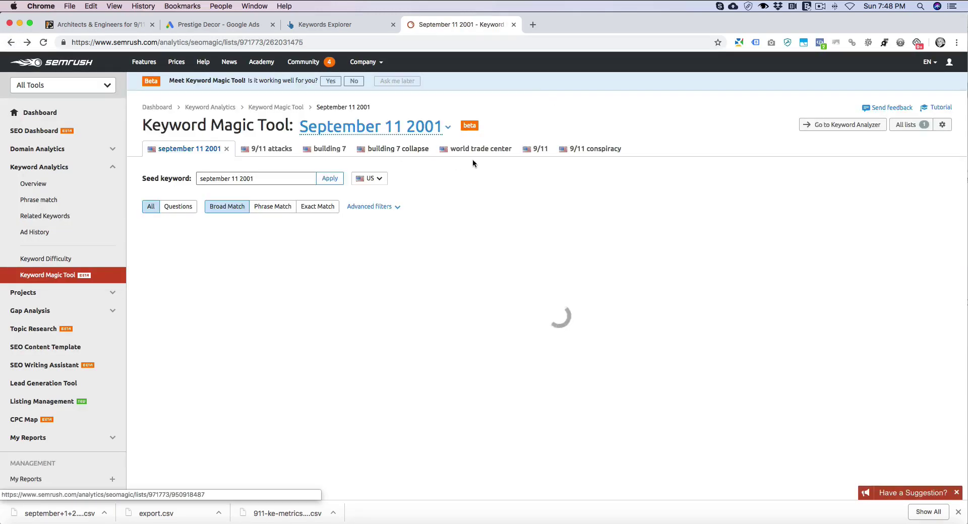
left_click(537, 150)
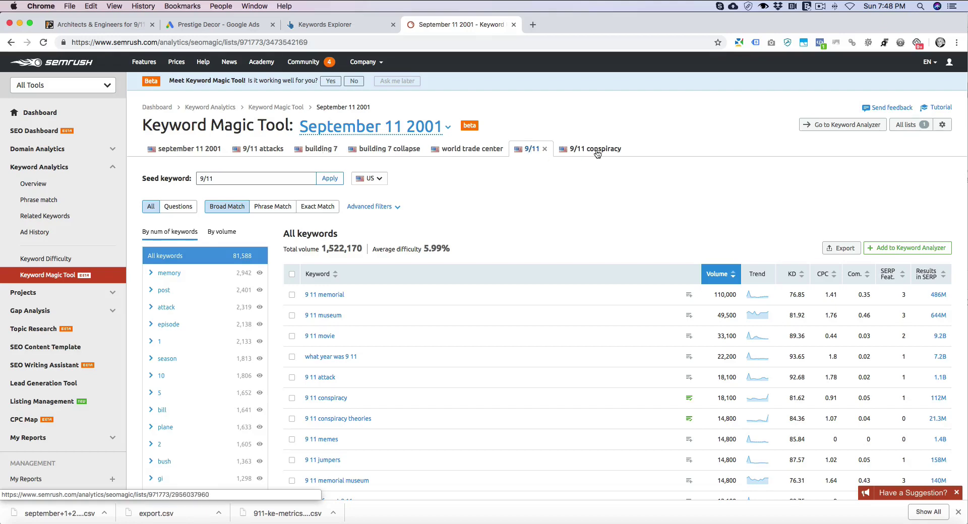
scroll(651, 152, "up", 1)
scroll(651, 151, "down", 1)
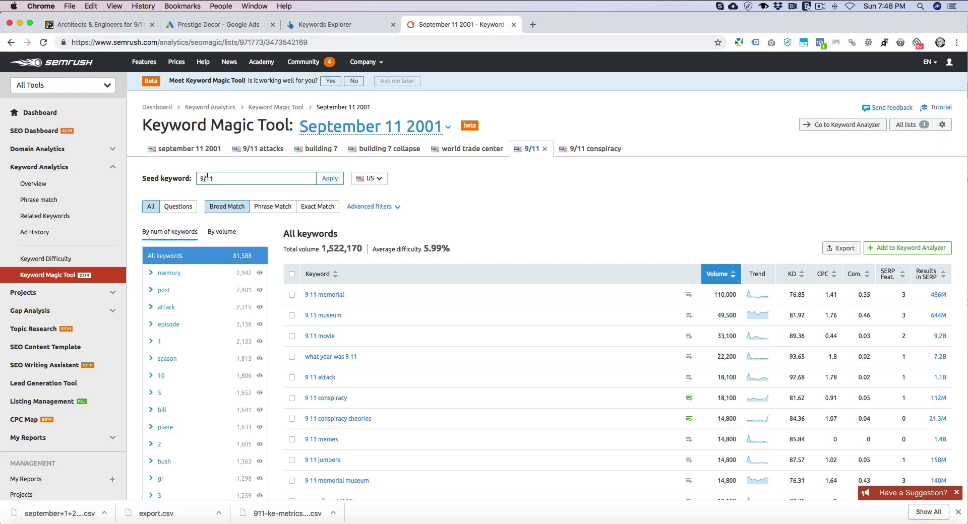
left_click(232, 28)
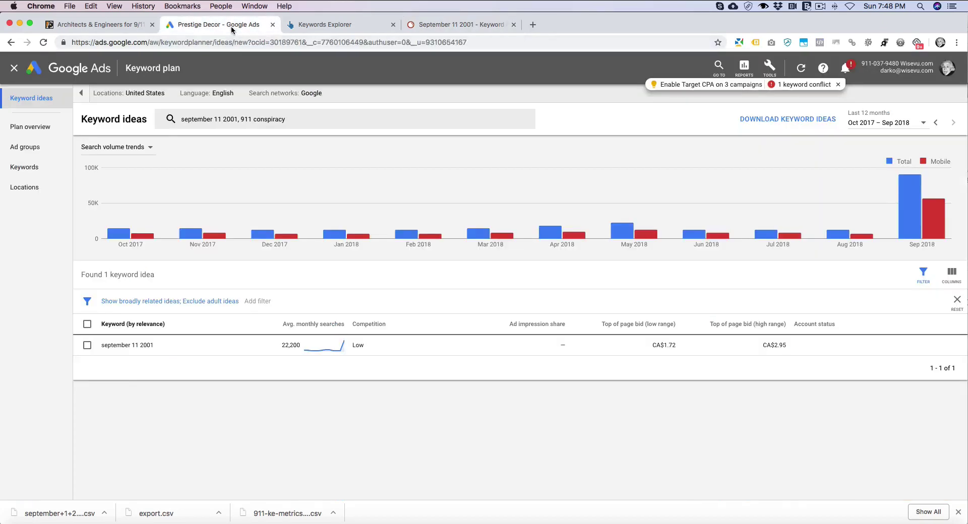
- Replace the Keyword Planner search with 911, after 9/11 is rejected as a keyword
left_click(226, 120)
key("BackSpace")
key("BackSpace")
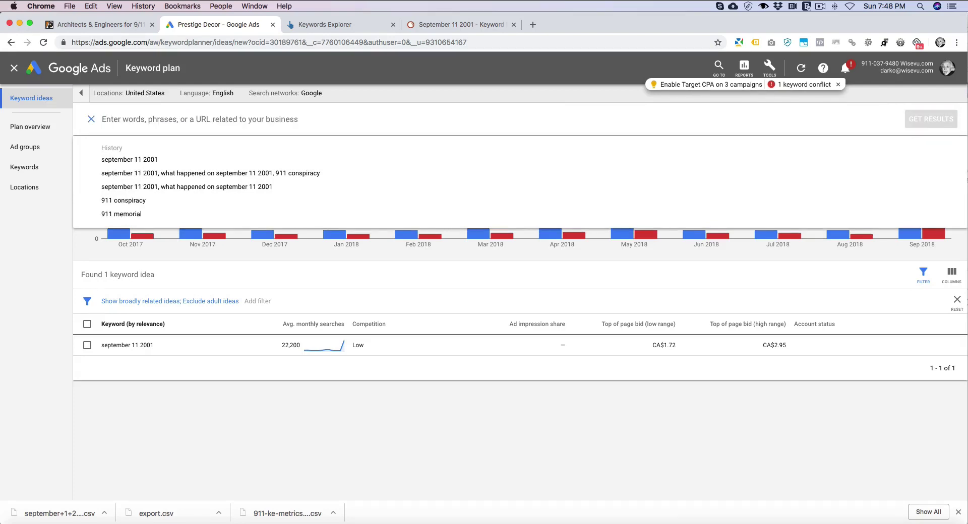
type("9/")
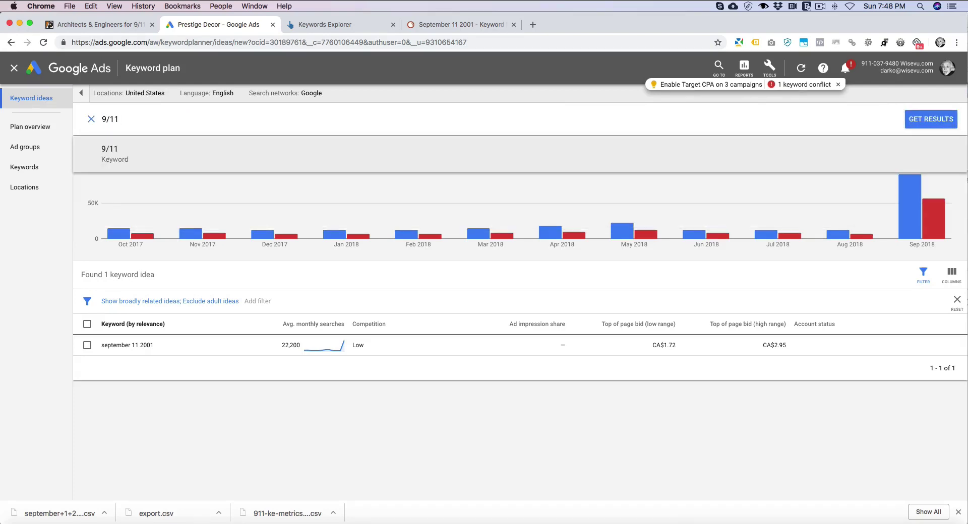
type("11")
key("Return")
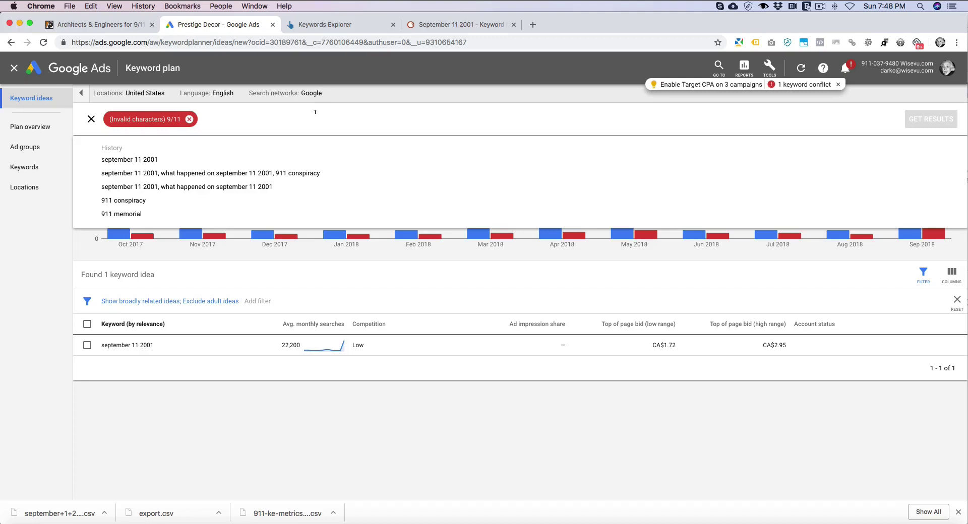
key("BackSpace")
type("911")
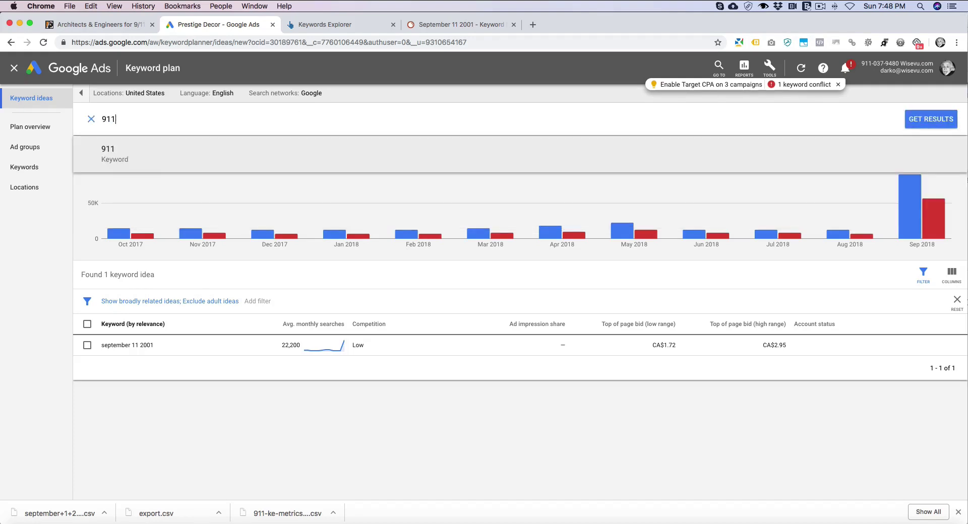
key("Return")
key("Return")
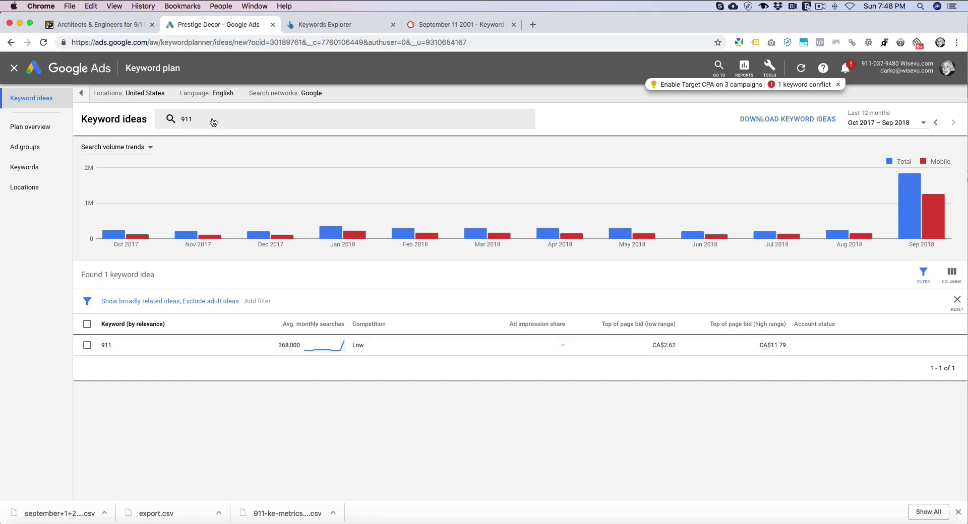
- Add 9 11 alongside 911 and get keyword ideas, showing 911 at 368,000 monthly searches
left_click(228, 114)
type("9 11")
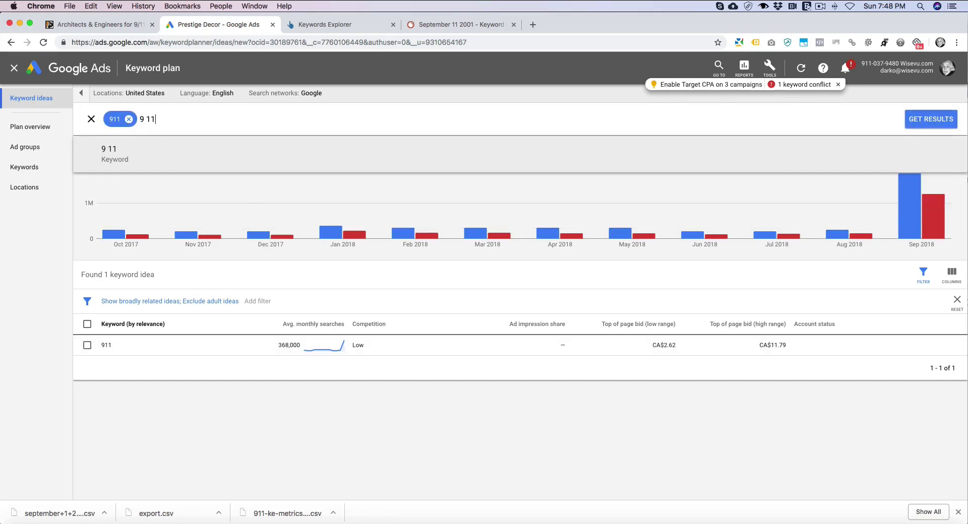
key("Return")
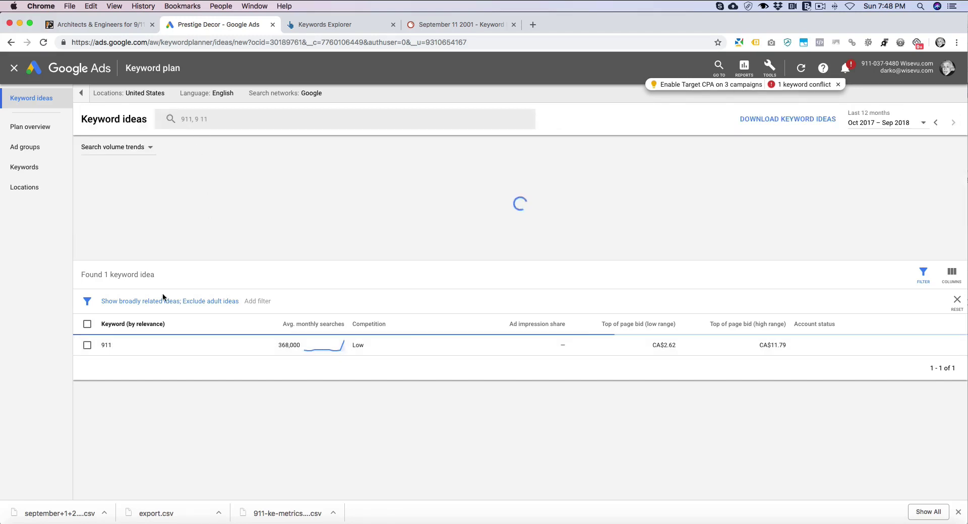
left_click(327, 24)
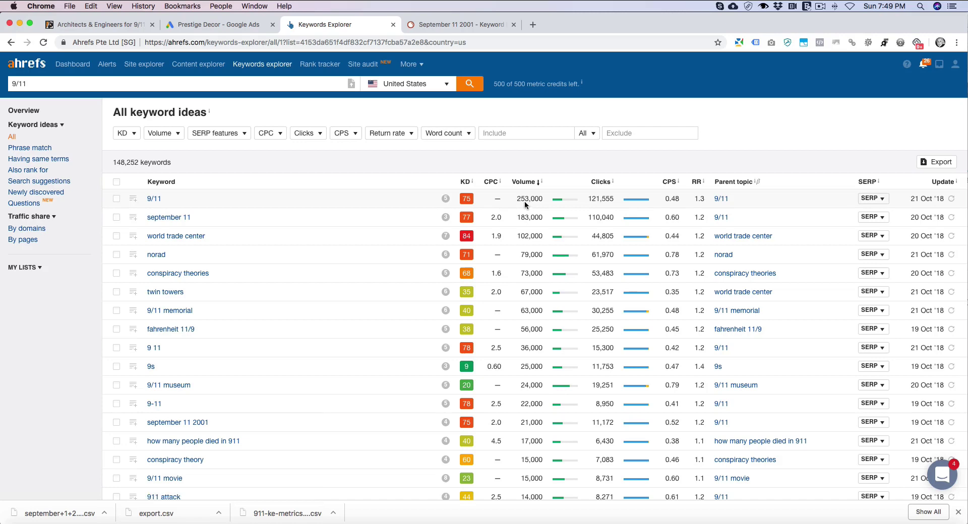
- Compare the SEMrush and Ahrefs 9/11 keyword lists, ending on Ahrefs
left_click(439, 23)
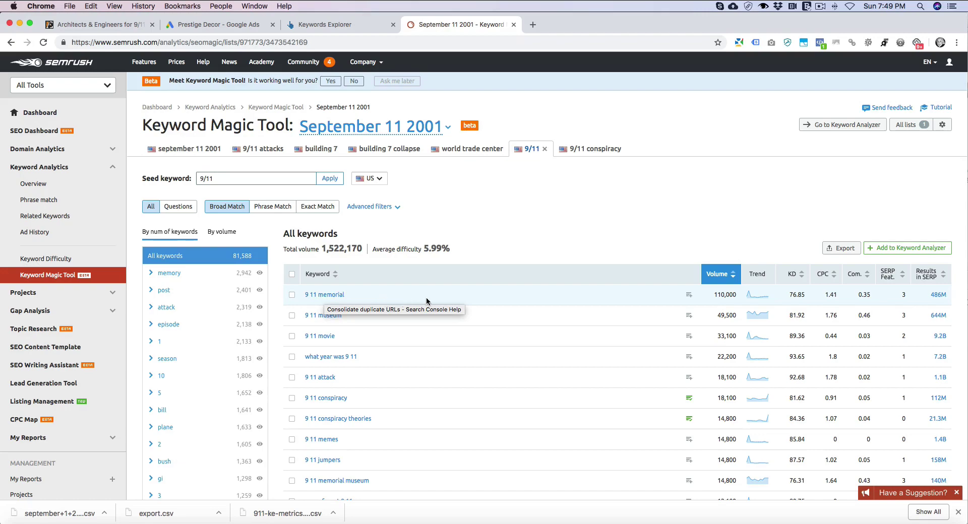
left_click(313, 25)
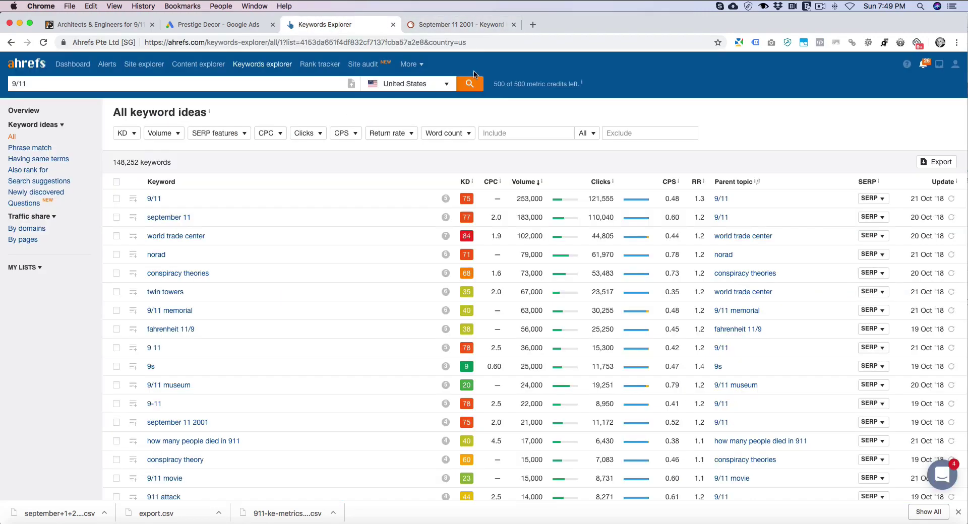
left_click(472, 25)
left_click(306, 27)
- Quick-export the first 1000 Ahrefs 9/11 keyword ideas to CSV and open the downloaded file
left_click(941, 162)
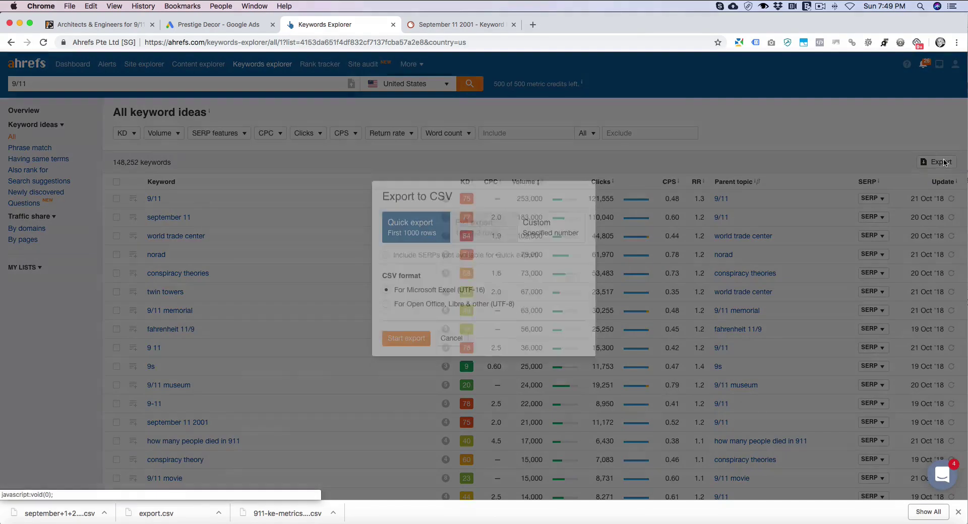
left_click(404, 346)
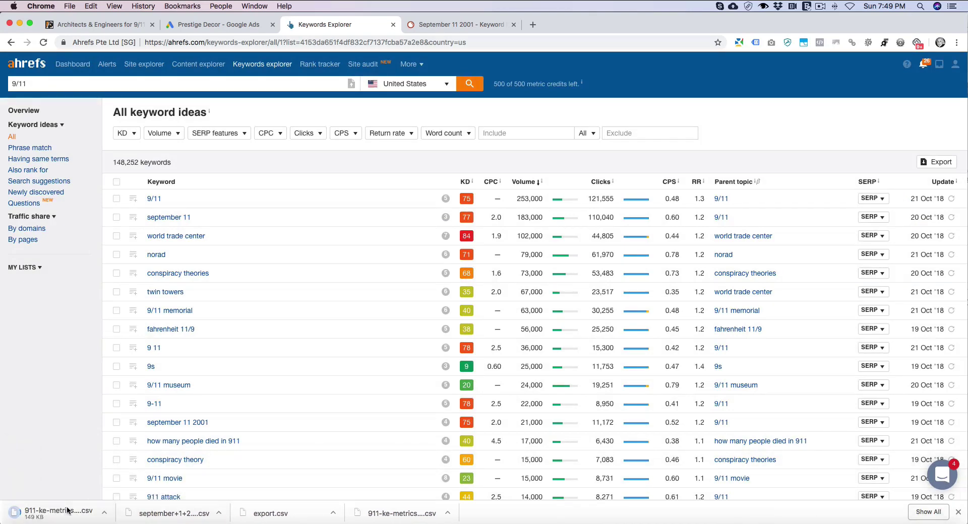
left_click(55, 514)
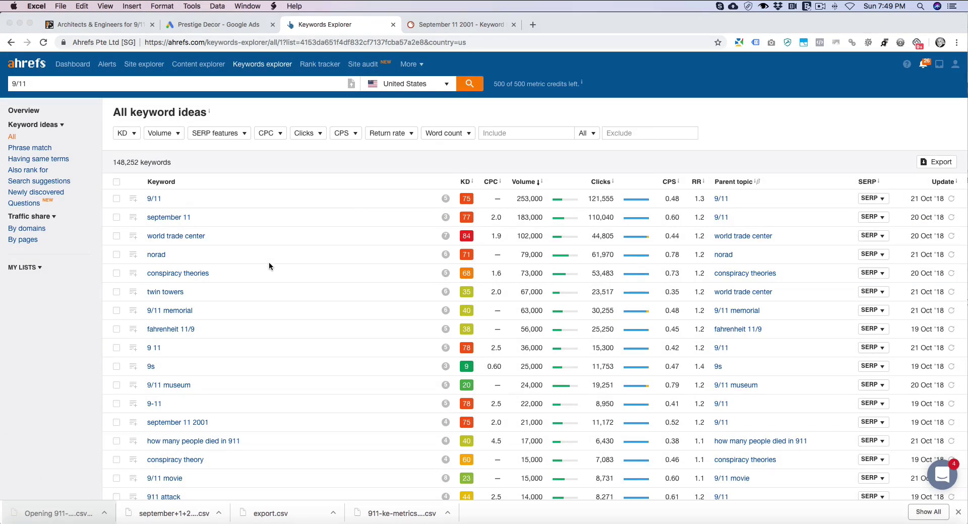
left_click(791, 26)
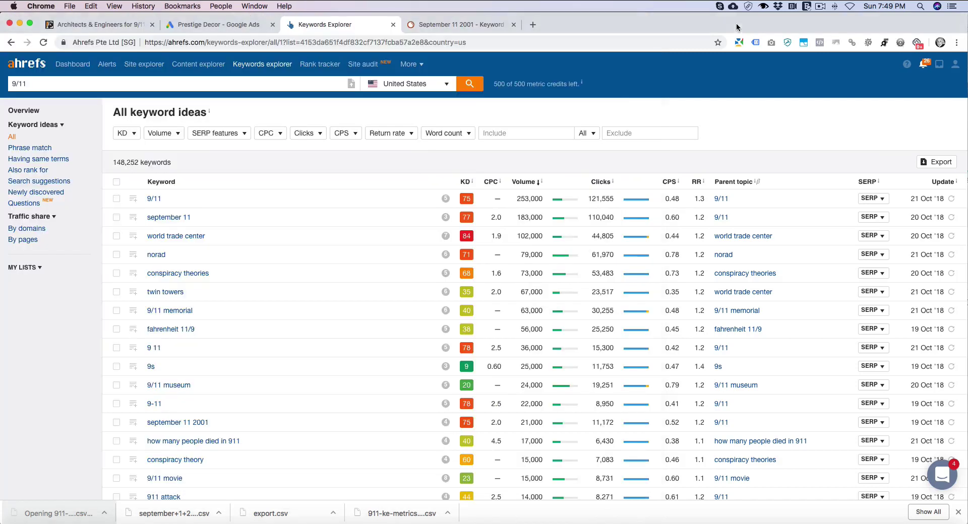
left_click(431, 26)
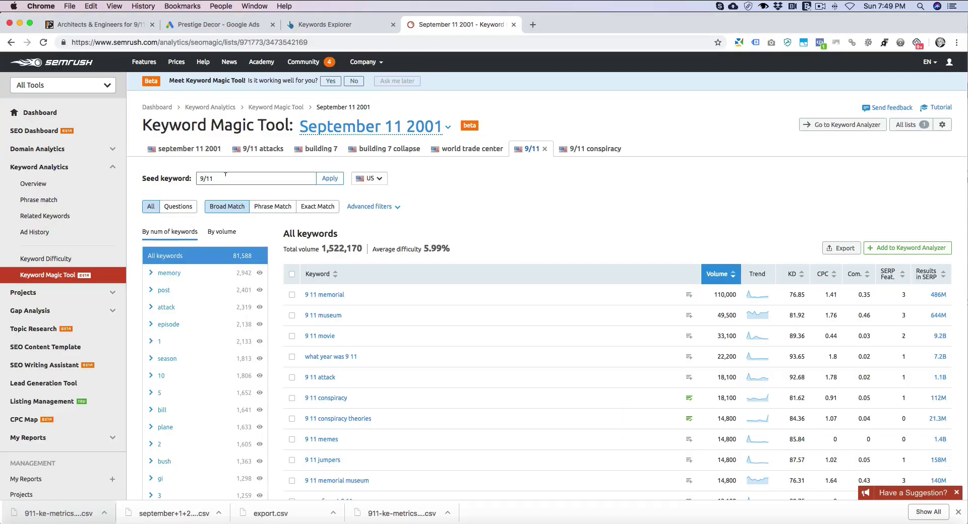
- Export all of SEMrush's 9/11 keywords to CSV as export (1).csv
left_click(840, 248)
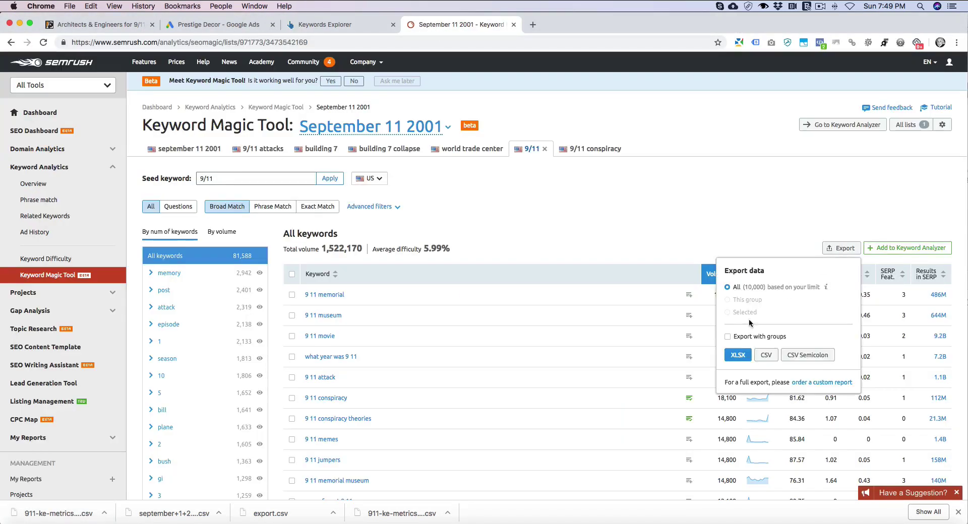
left_click(761, 356)
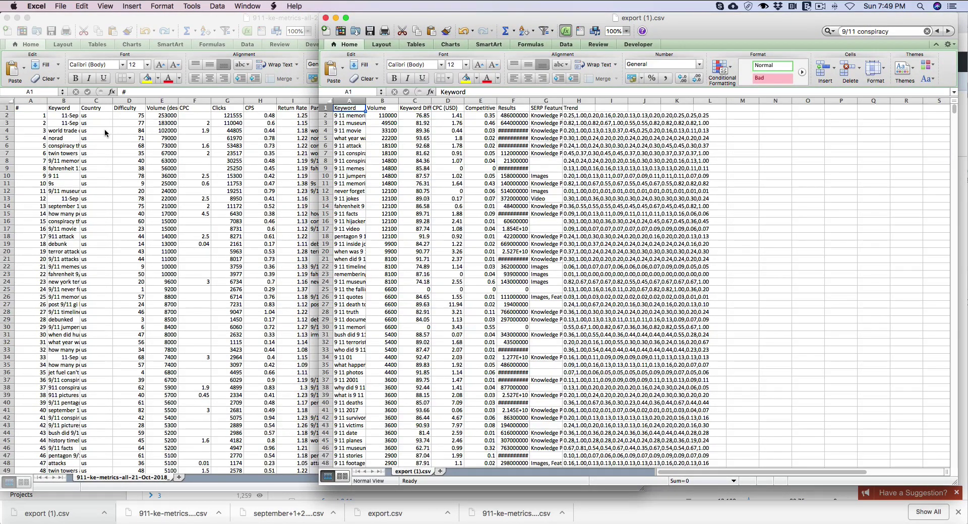
- Find '9/11 conspiracy' in the Ahrefs export and fill its row 37 yellow
left_click(63, 137)
key("super+f")
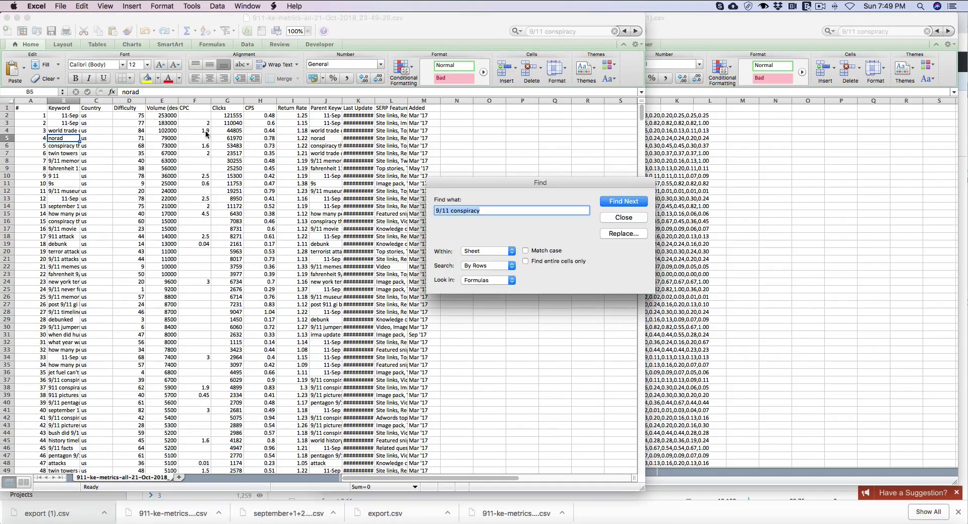
left_click(627, 203)
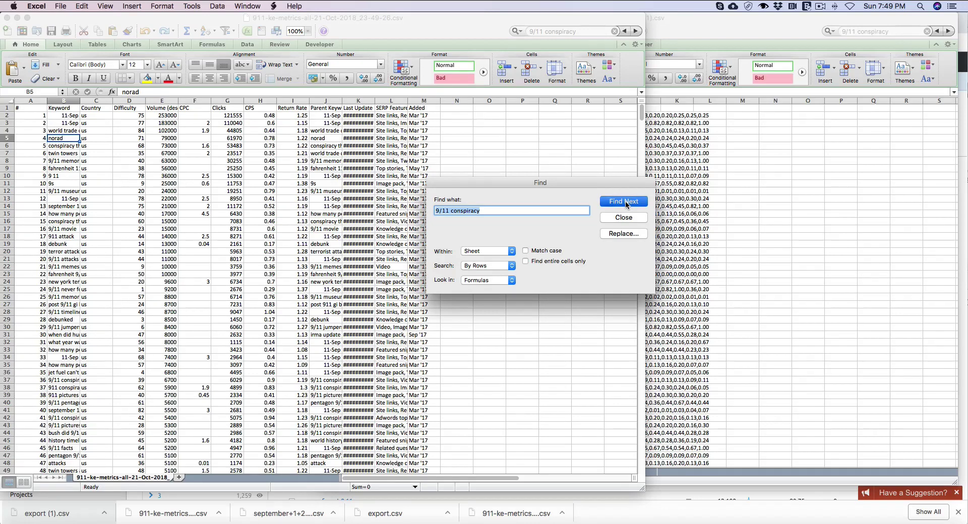
left_click(612, 218)
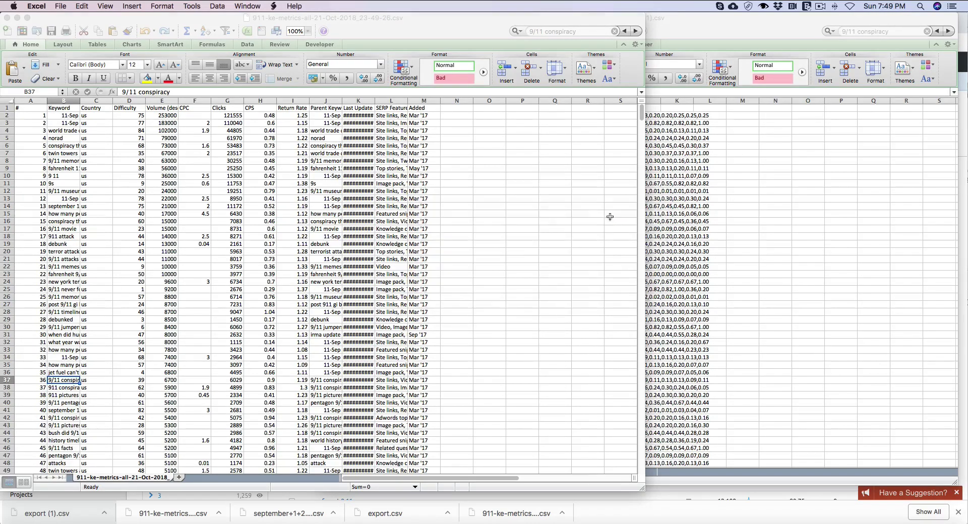
left_click(7, 380)
left_click(148, 78)
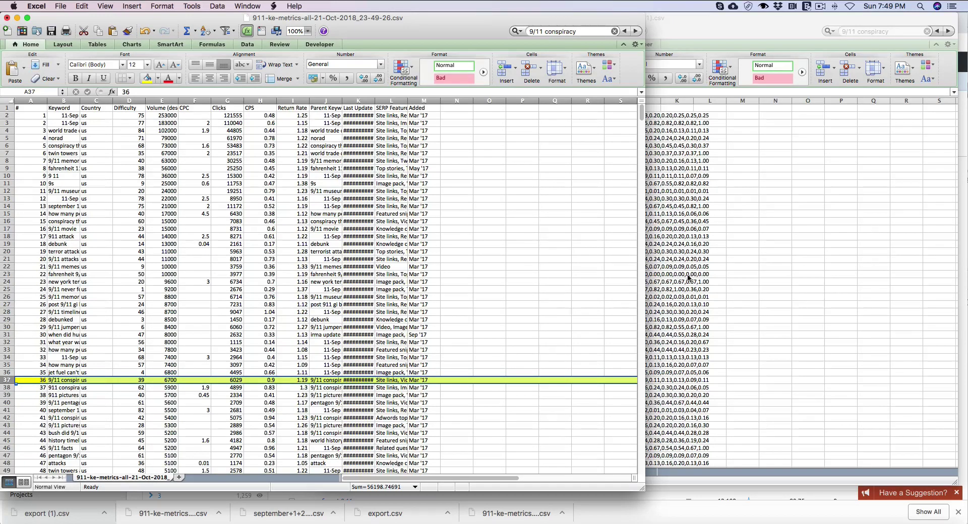
- Widen column A in export (1).csv and search it for '9/11 conspiracy', which isn't found
left_click(651, 182)
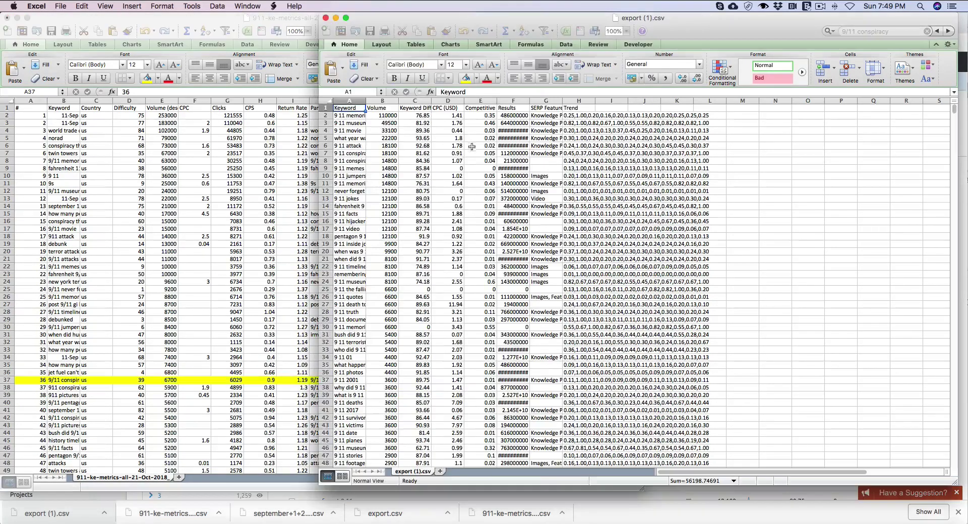
left_click_drag(364, 103, 452, 104)
left_click(446, 143)
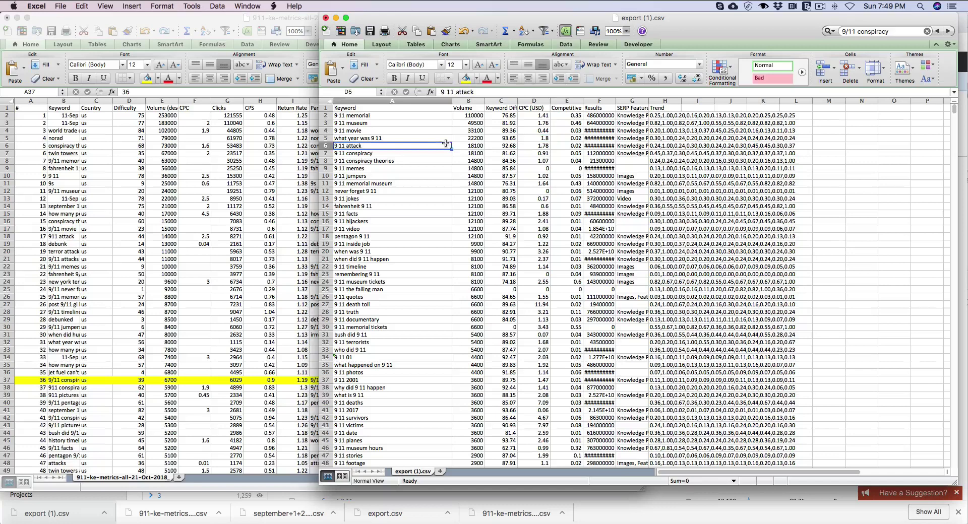
key("super+f")
key("super+c")
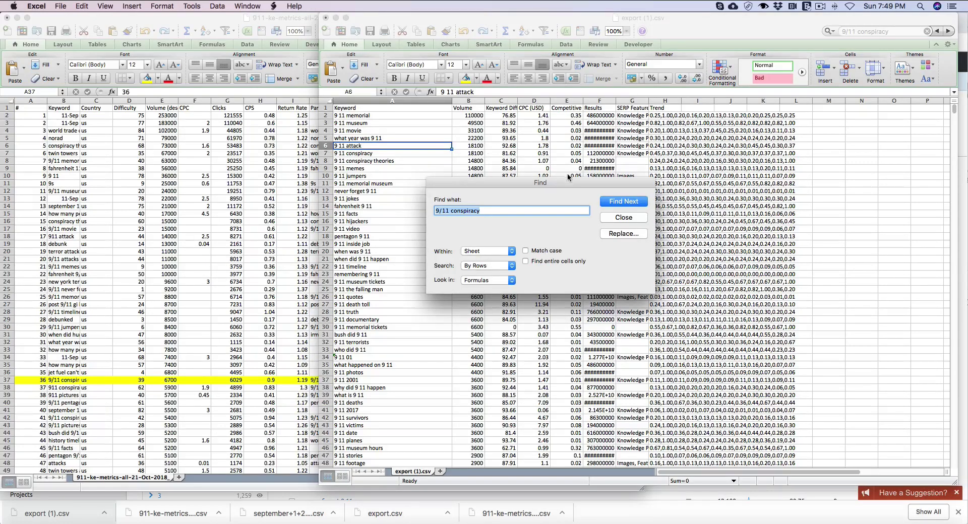
left_click(624, 207)
left_click(565, 293)
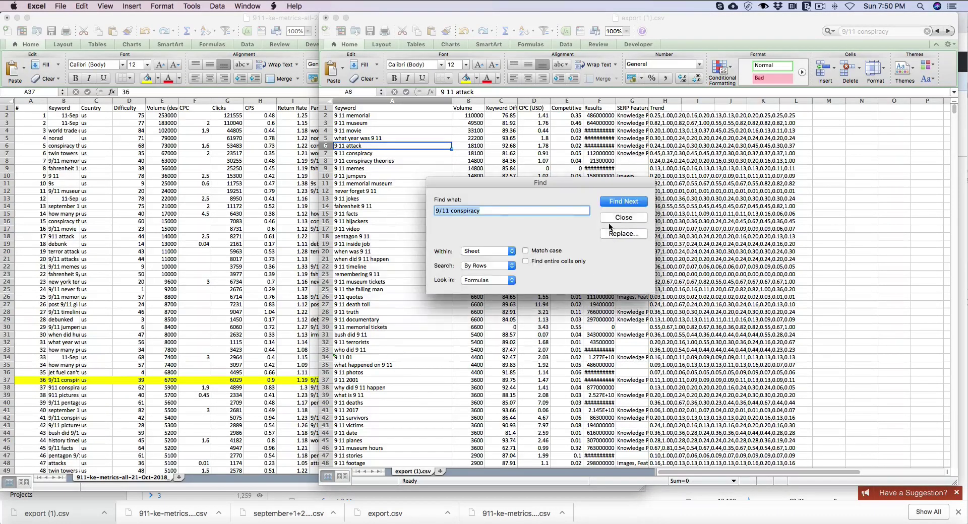
left_click(611, 219)
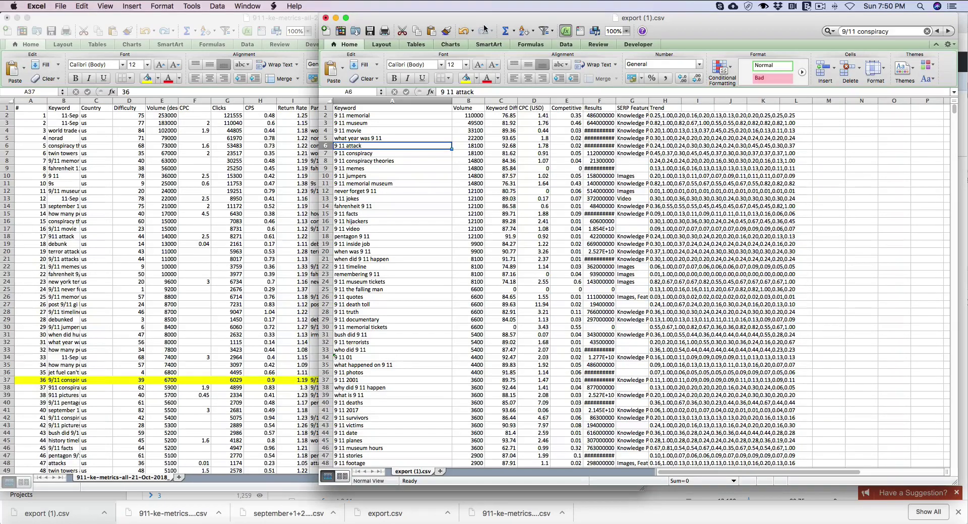
left_click_drag(485, 21, 484, 21)
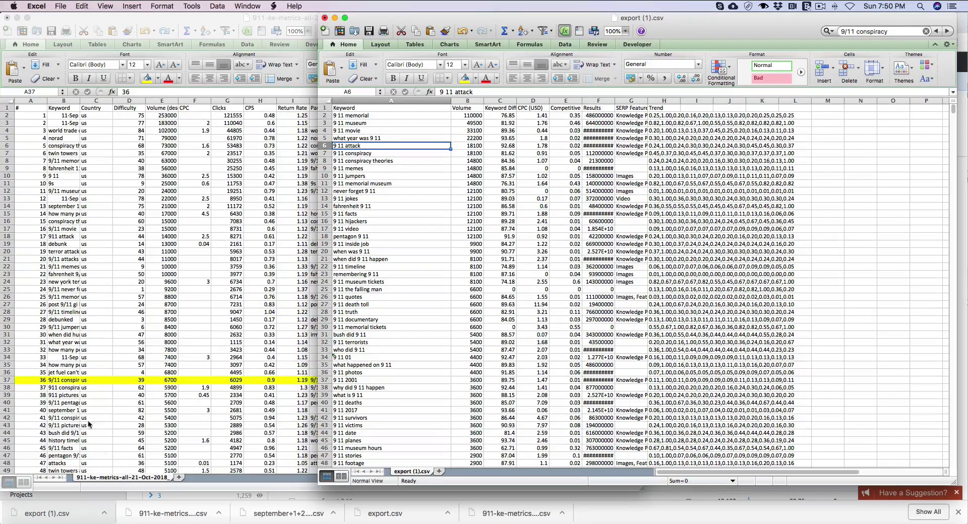
left_click(166, 514)
left_click(223, 26)
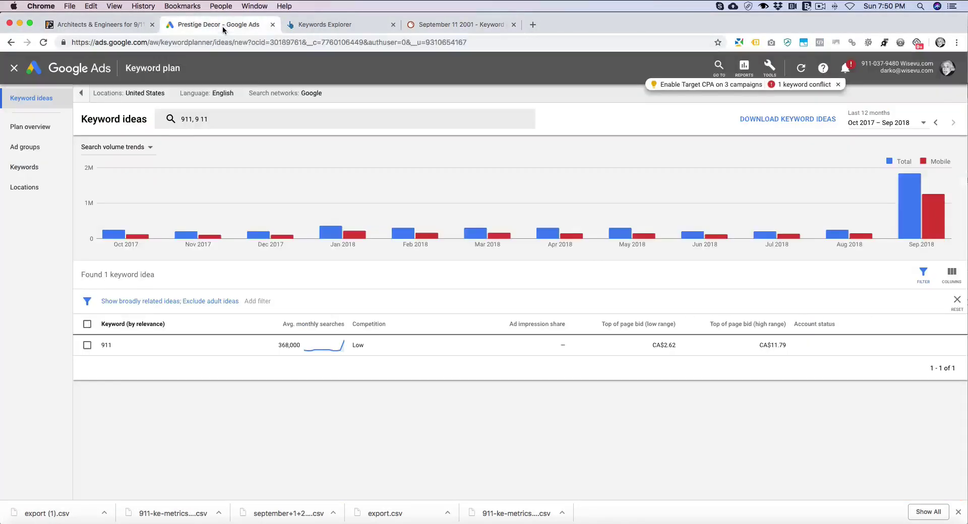
- Replace the planner keywords with '911 conspiracy' after the slashed '9/11 conspiracy' is rejected
left_click(237, 119)
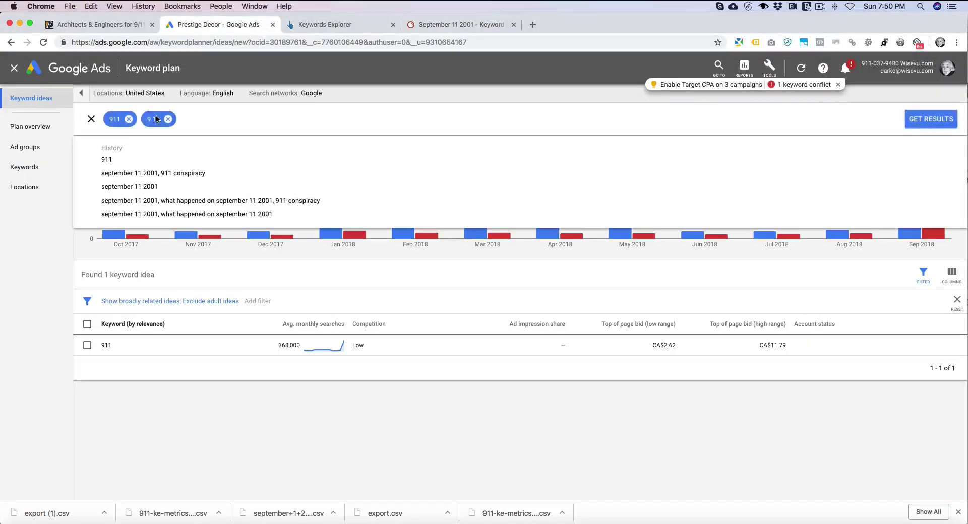
key("super+v")
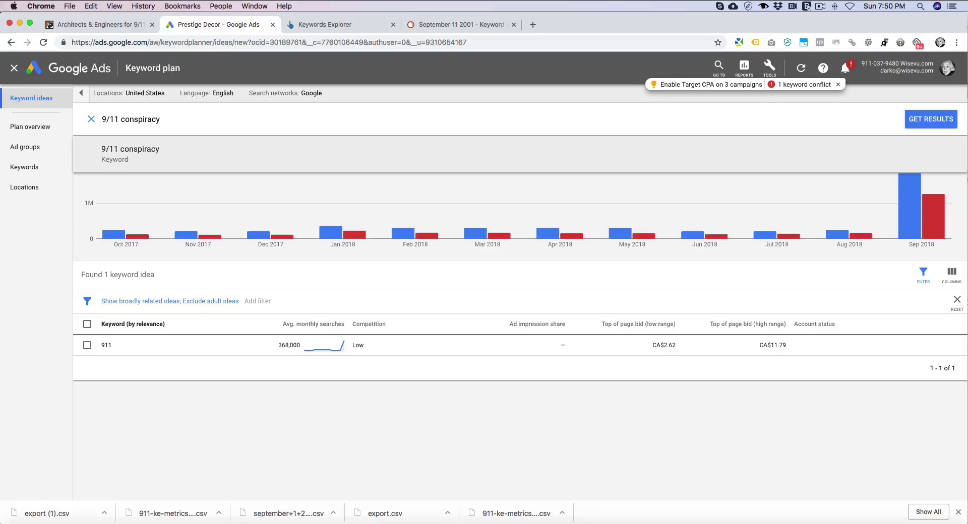
key("Return")
key("BackSpace")
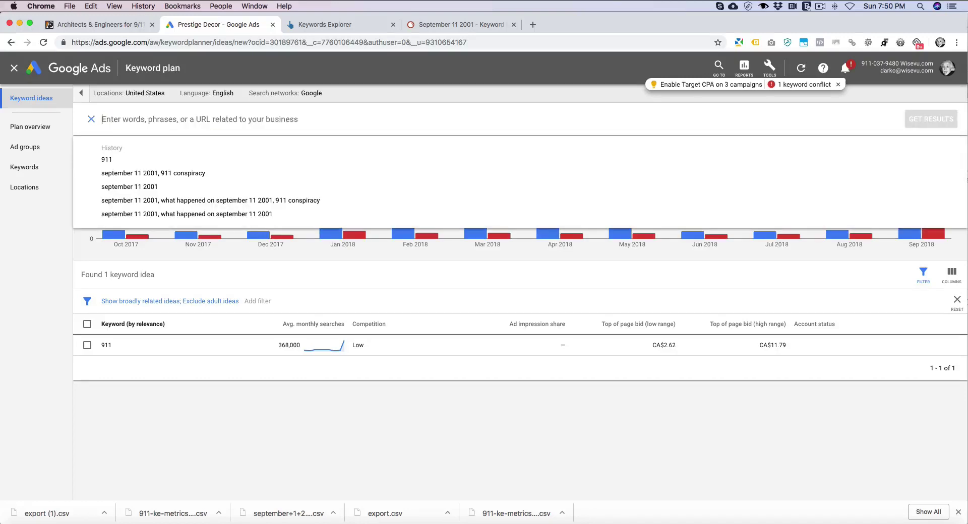
key("super+v")
left_click(110, 119)
key("BackSpace")
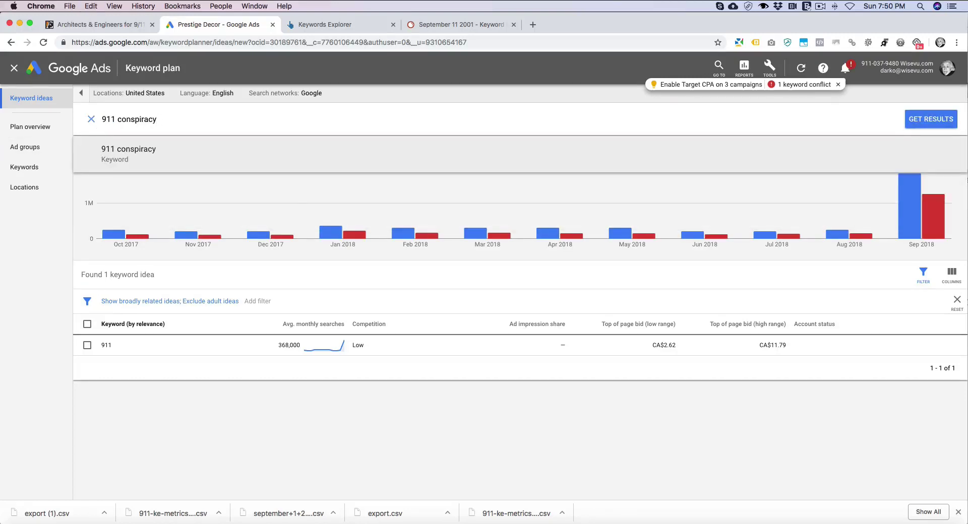
key("Return")
key("Return")
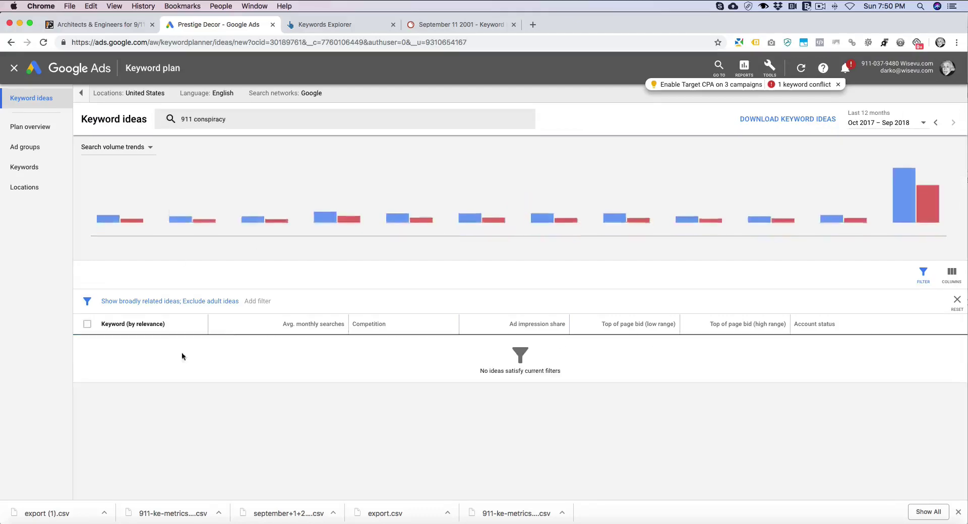
- Look over Ahrefs' 148,252 9/11 keyword ideas, then return to SEMrush's 81,588-keyword 9/11 list
left_click(346, 26)
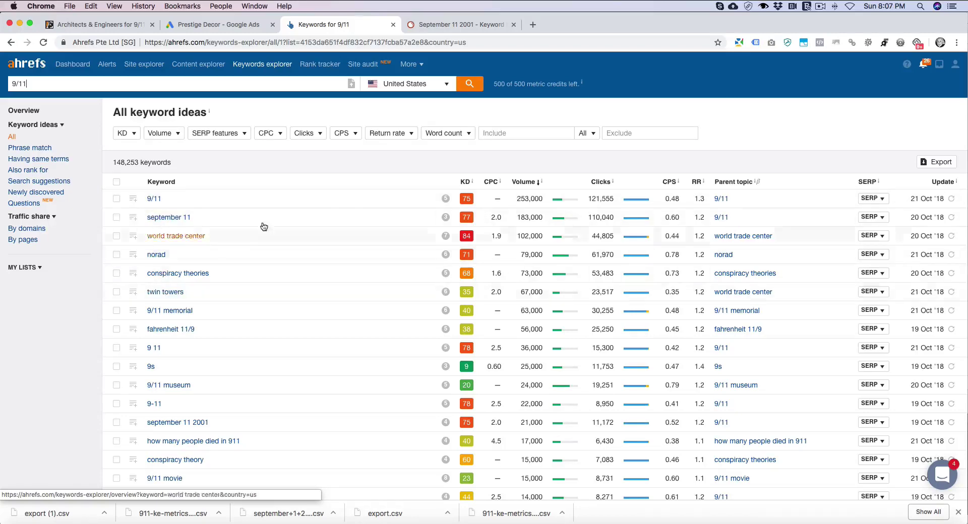
left_click(447, 25)
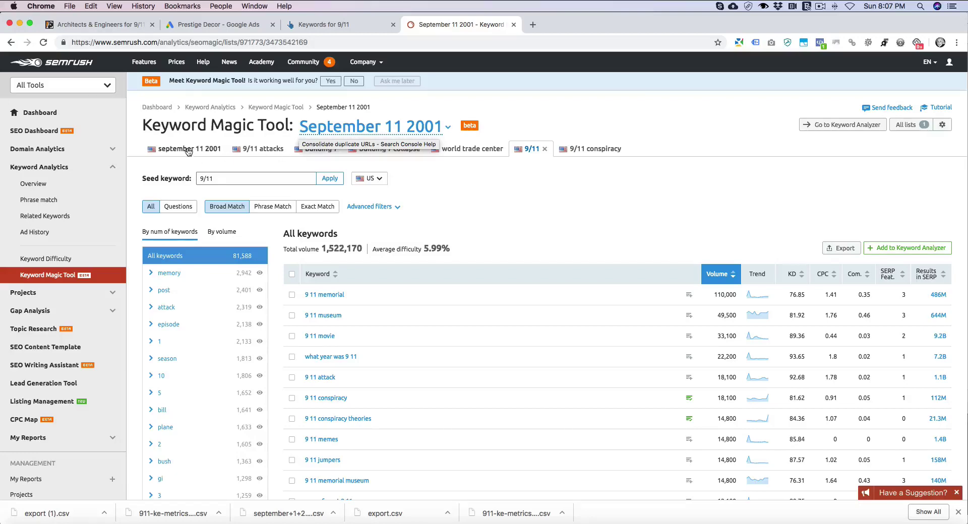
- Browse the keyword results for the september 11 2001 seed
left_click(162, 150)
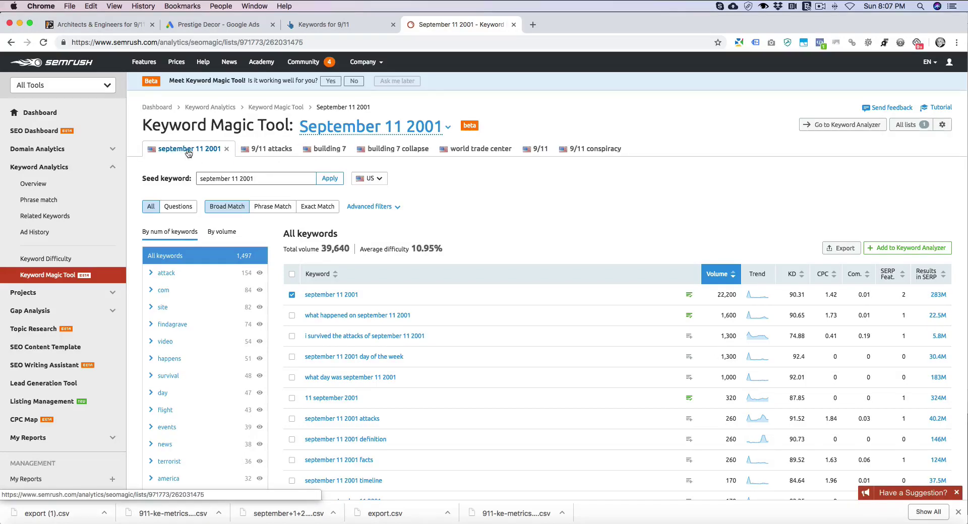
scroll(343, 277, "down", 4)
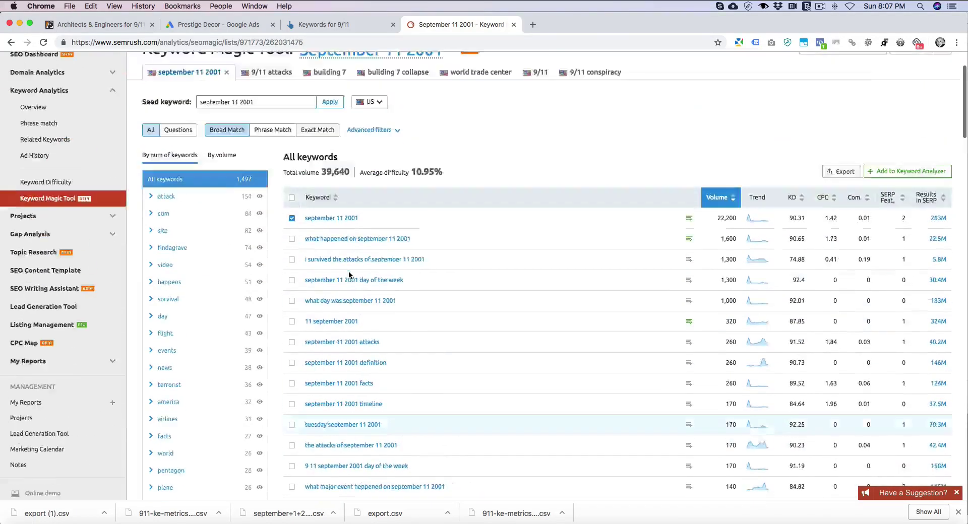
scroll(292, 277, "up", 3)
scroll(421, 394, "down", 8)
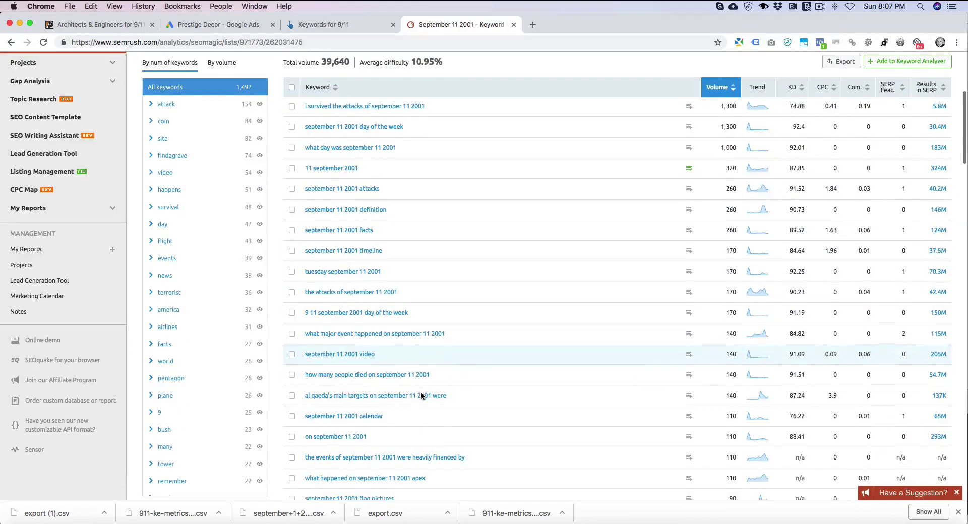
scroll(253, 260, "up", 10)
scroll(252, 260, "down", 1)
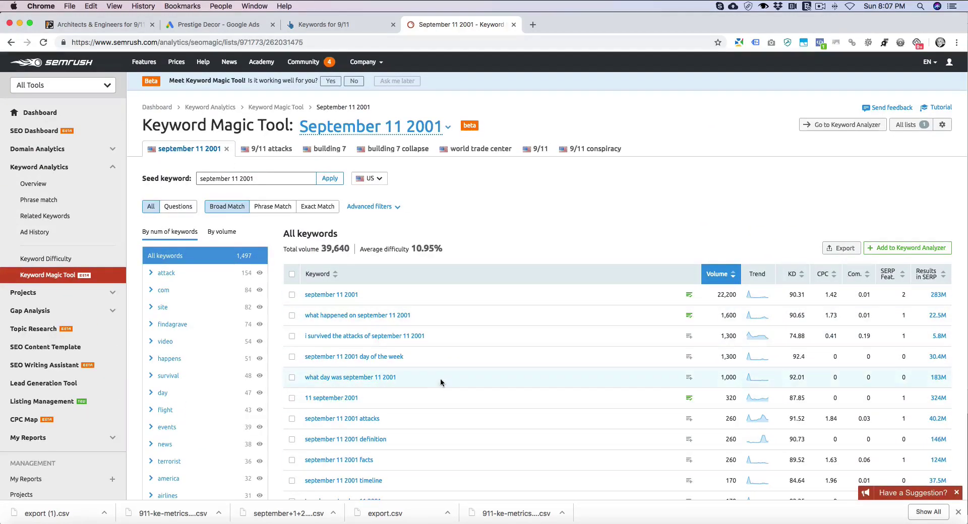
- Cycle through the 9/11 attacks, building 7 and building 7 collapse sets, ending on 9/11
left_click(271, 150)
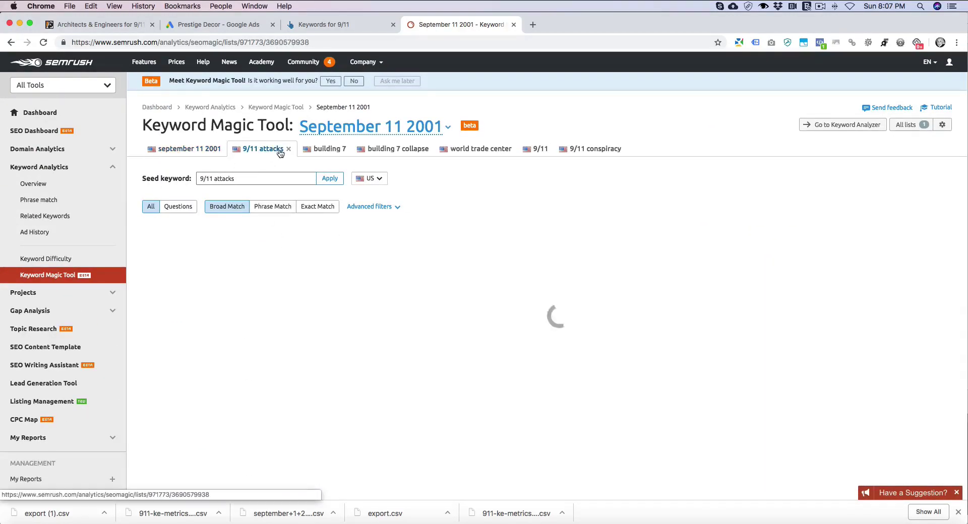
left_click(320, 150)
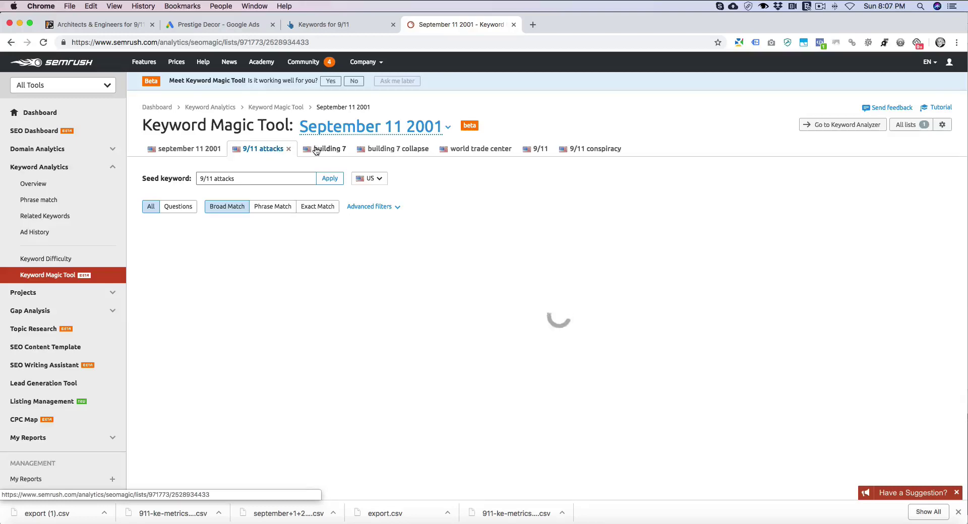
left_click(397, 150)
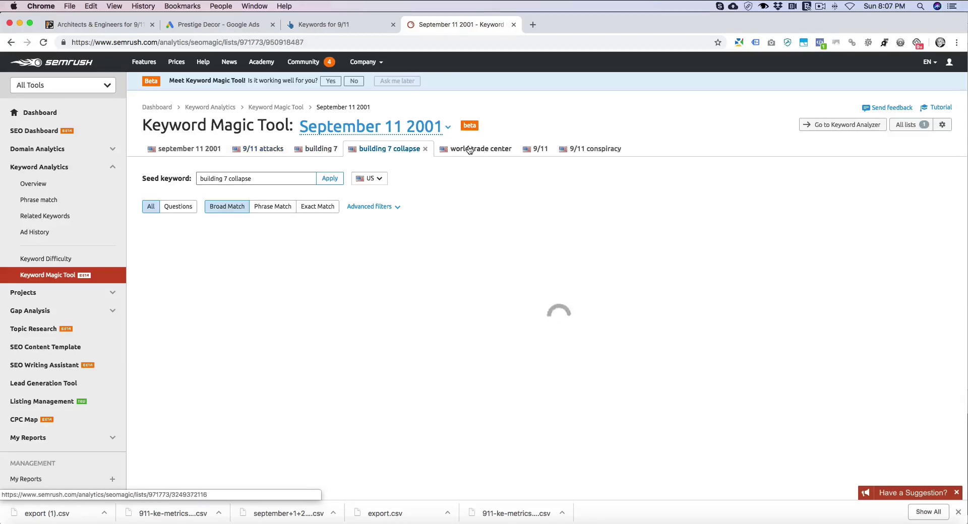
left_click(317, 151)
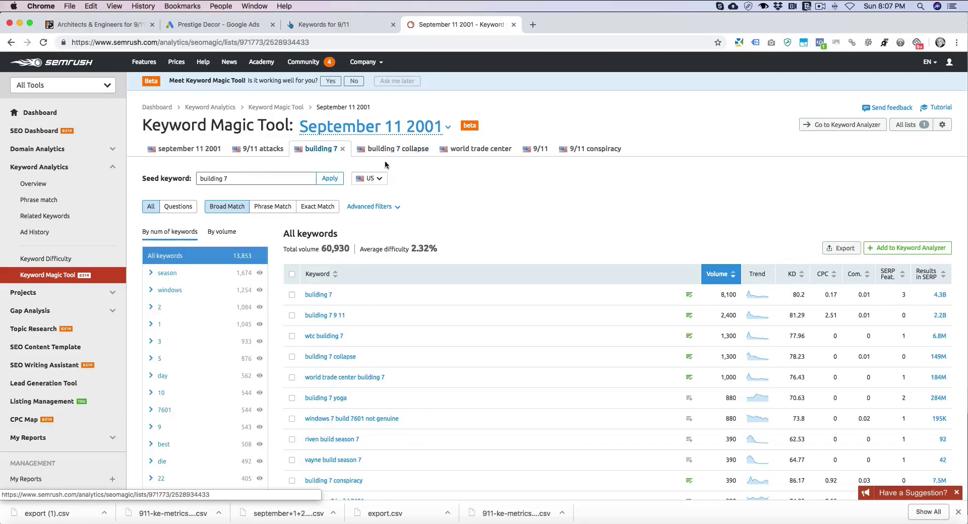
scroll(396, 424, "down", 5)
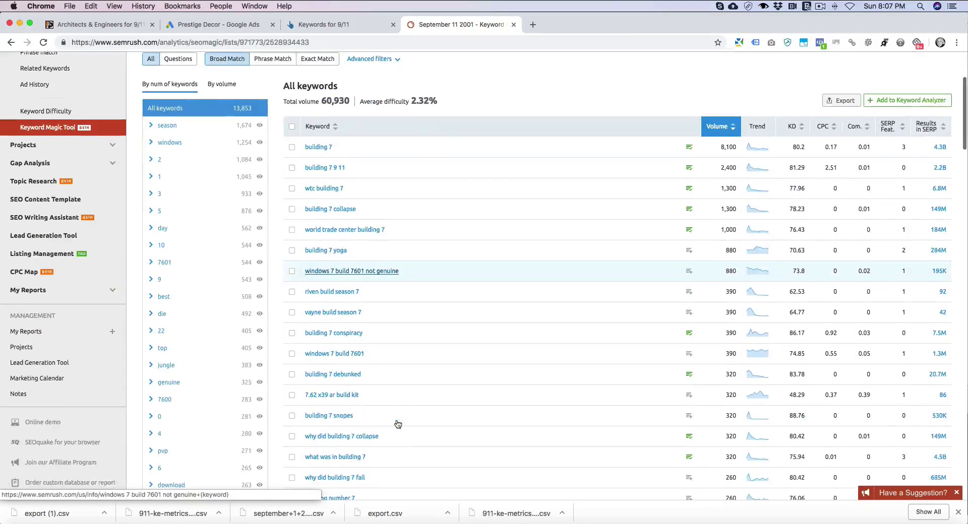
scroll(398, 424, "up", 4)
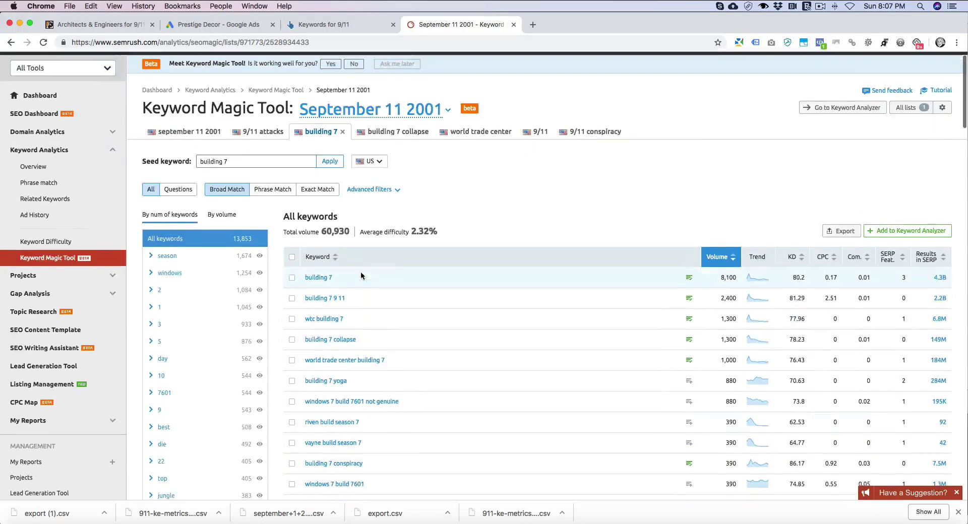
left_click(393, 132)
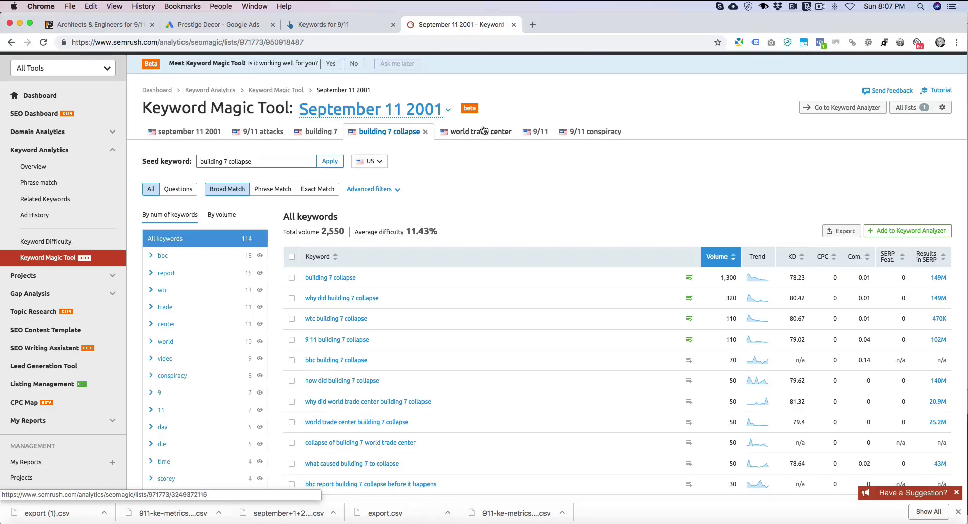
left_click(536, 133)
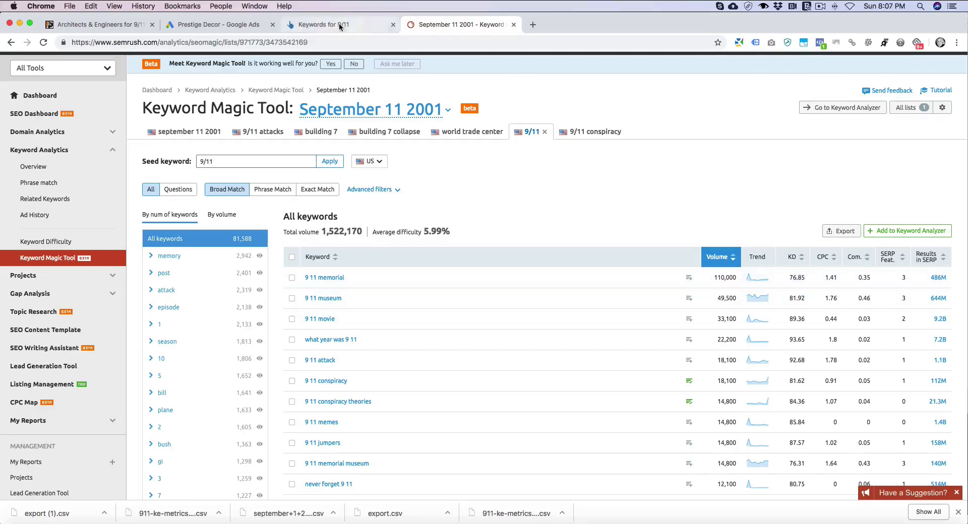
left_click(323, 24)
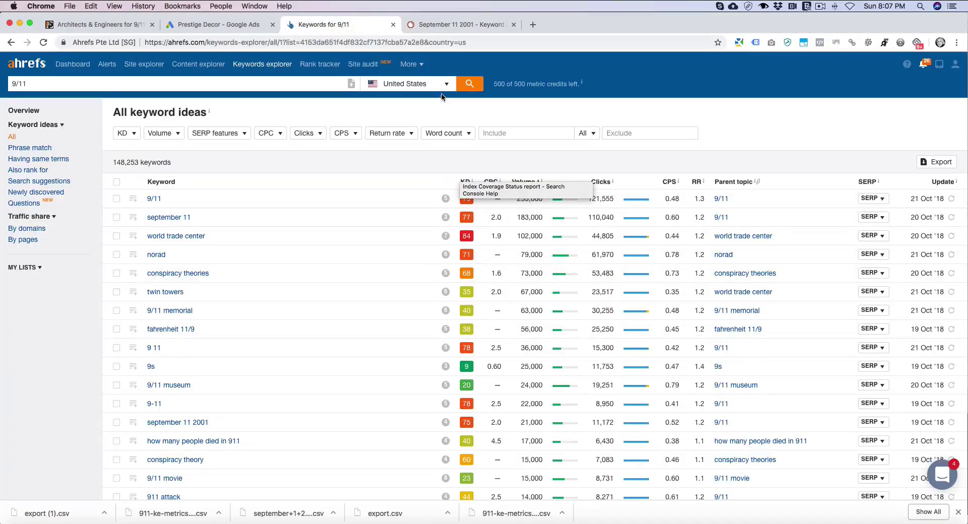
left_click(456, 24)
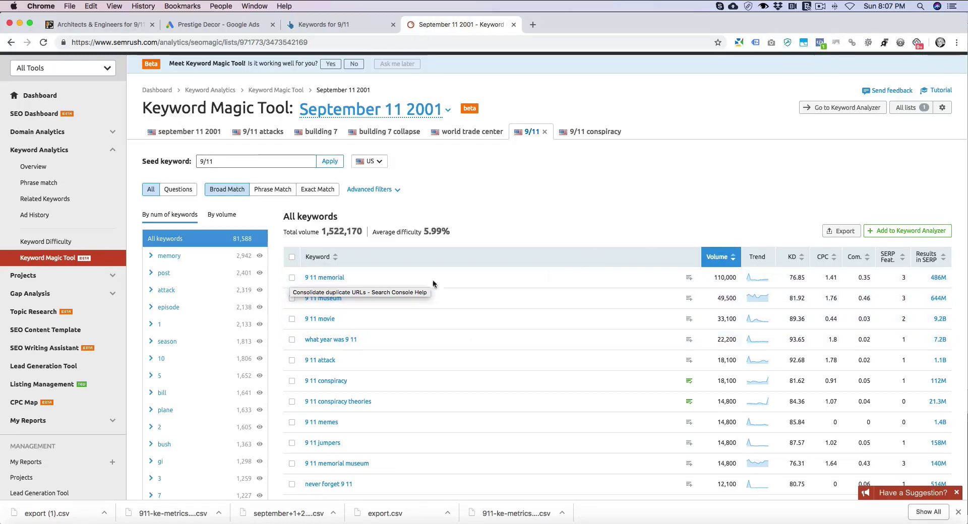
- Tick 9 11 memorial, 9 11 attack and 9 11 conspiracy and add Selected (3) to Keyword Analyzer
scroll(361, 289, "up", 1)
scroll(361, 289, "down", 1)
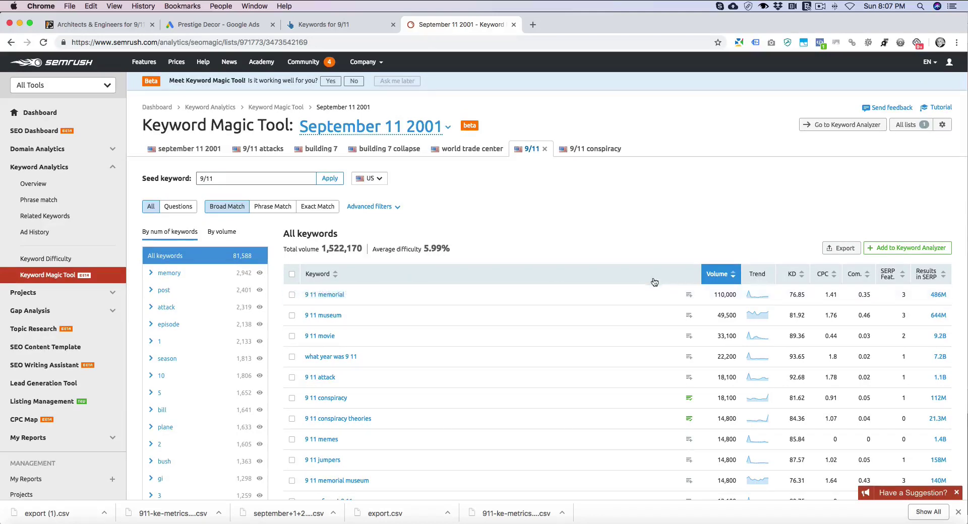
left_click(292, 295)
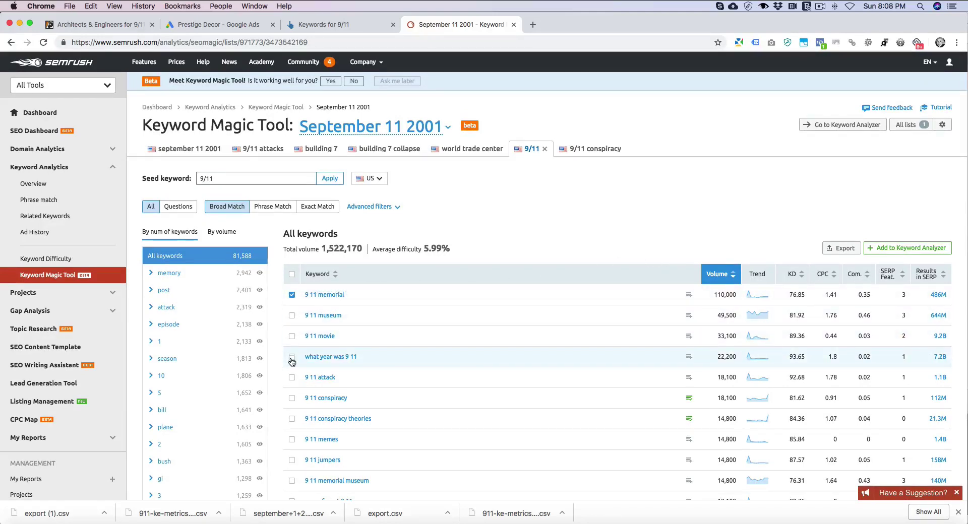
left_click(291, 378)
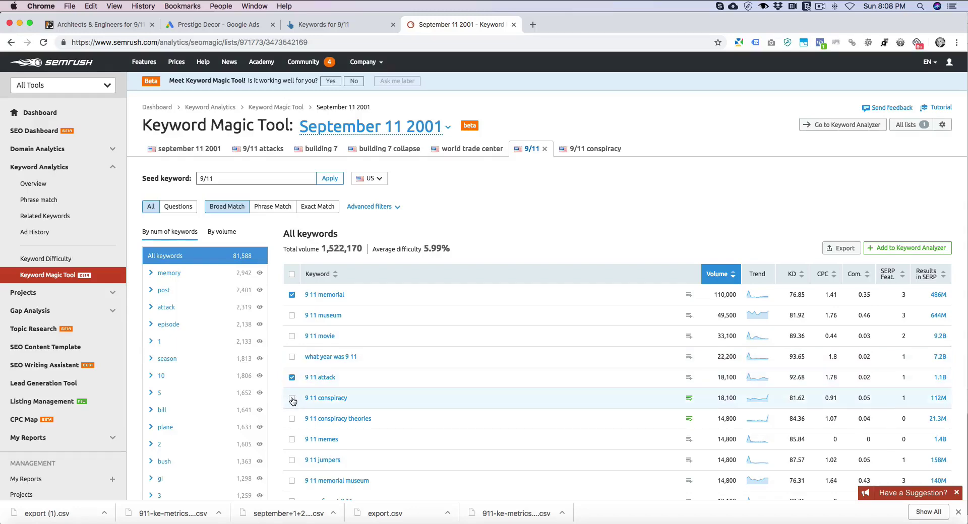
left_click(291, 398)
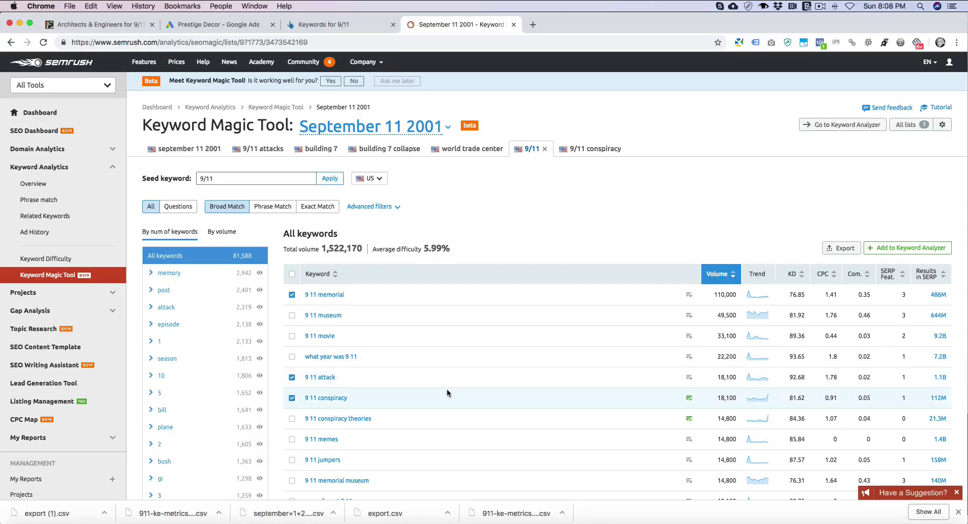
left_click(908, 250)
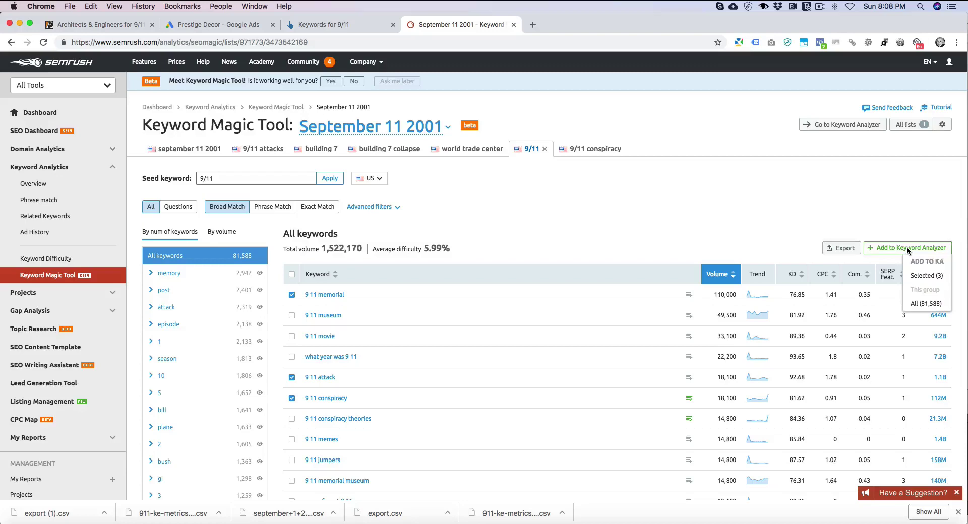
left_click(921, 275)
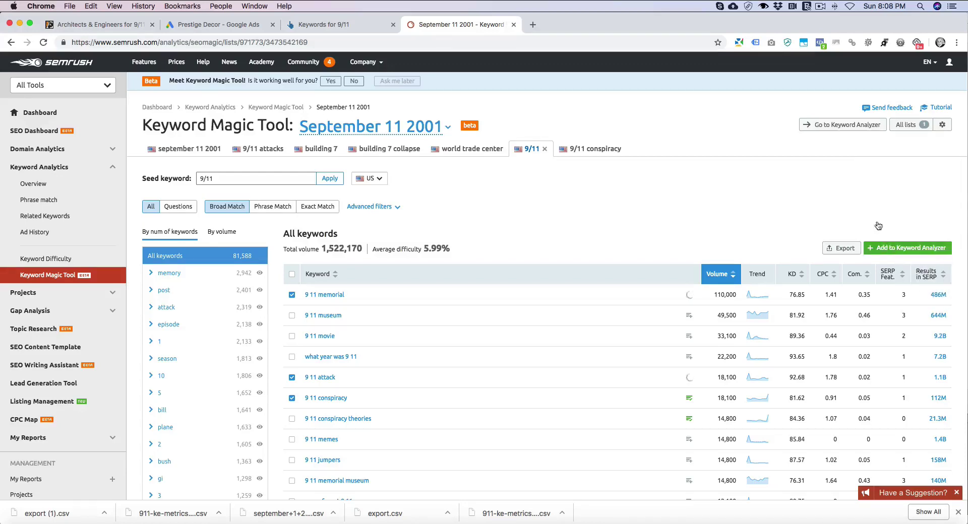
- Open Keyword Analyzer's 24-keyword list (210,330 volume) and refresh the 9 11 memorial metrics
left_click(840, 126)
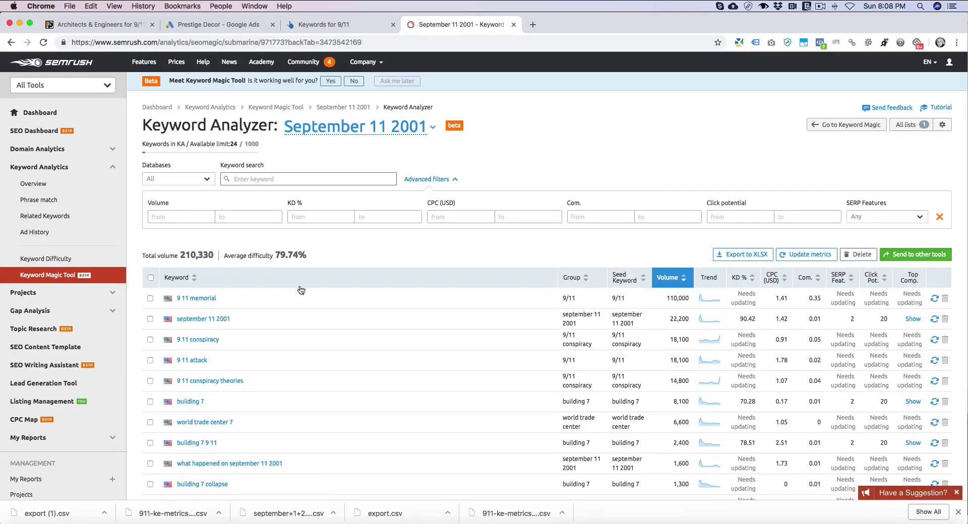
scroll(262, 328, "down", 15)
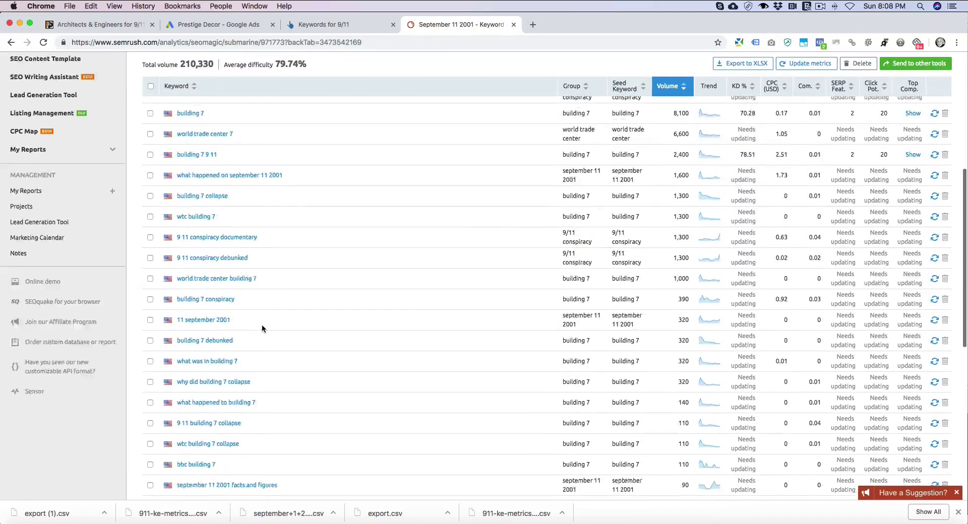
scroll(296, 197, "up", 12)
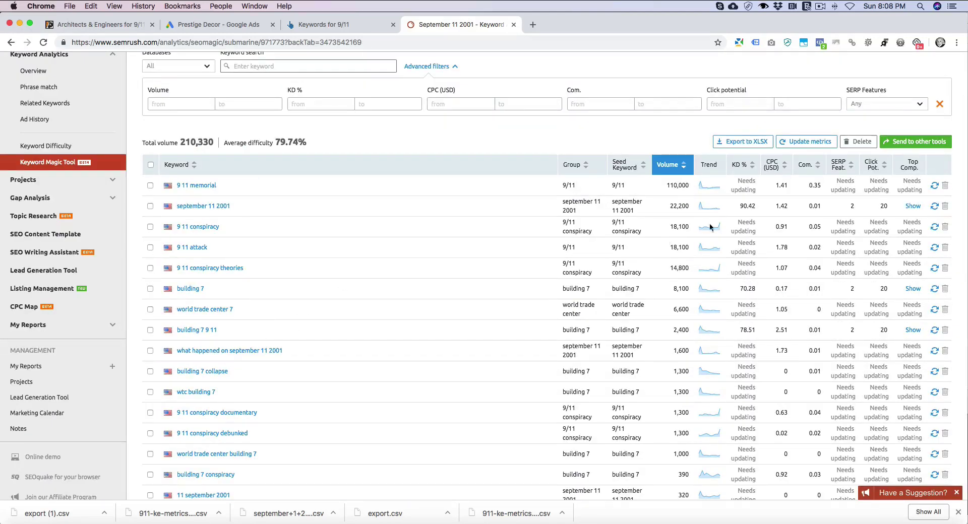
left_click(933, 187)
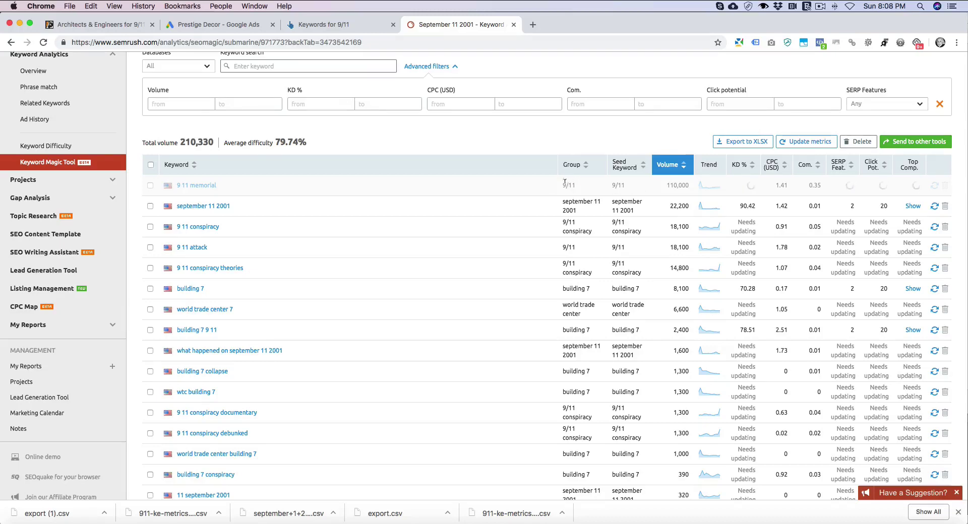
- Review the Ahrefs overview and Parent topic details for '9/11', then return to SEMrush's Keyword Analyzer
left_click(316, 25)
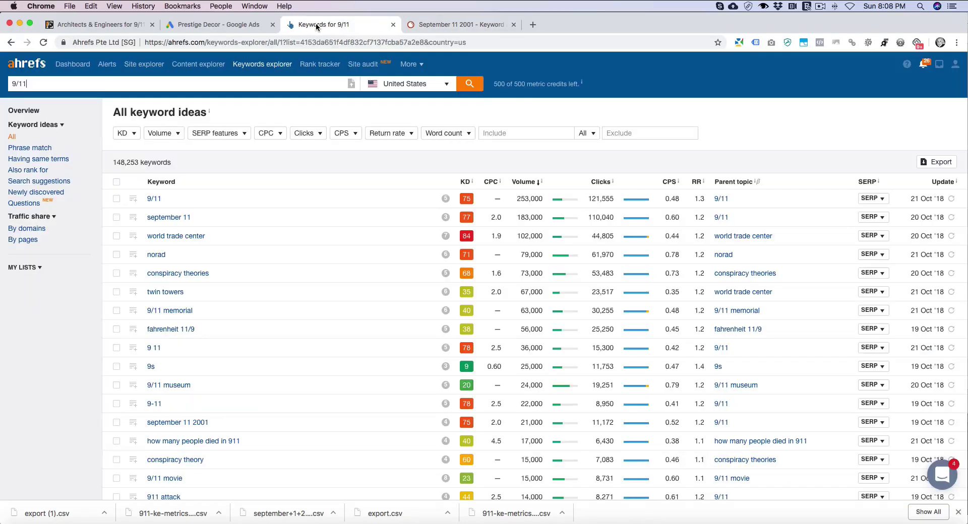
left_click(23, 110)
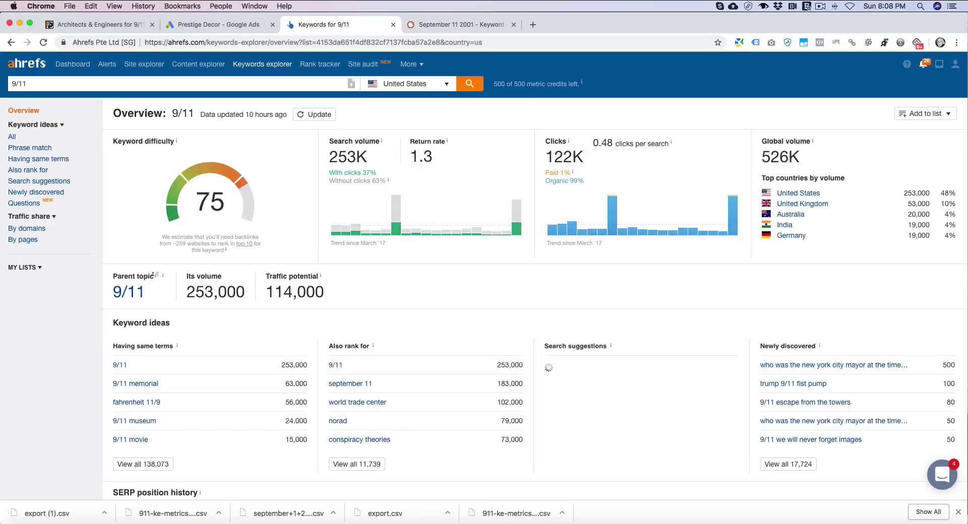
mouse_move(165, 279)
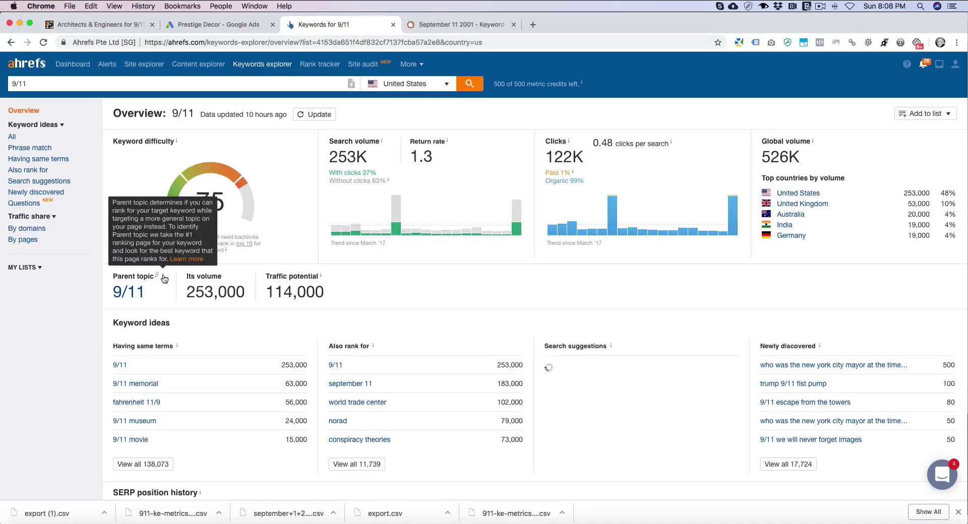
left_click(487, 26)
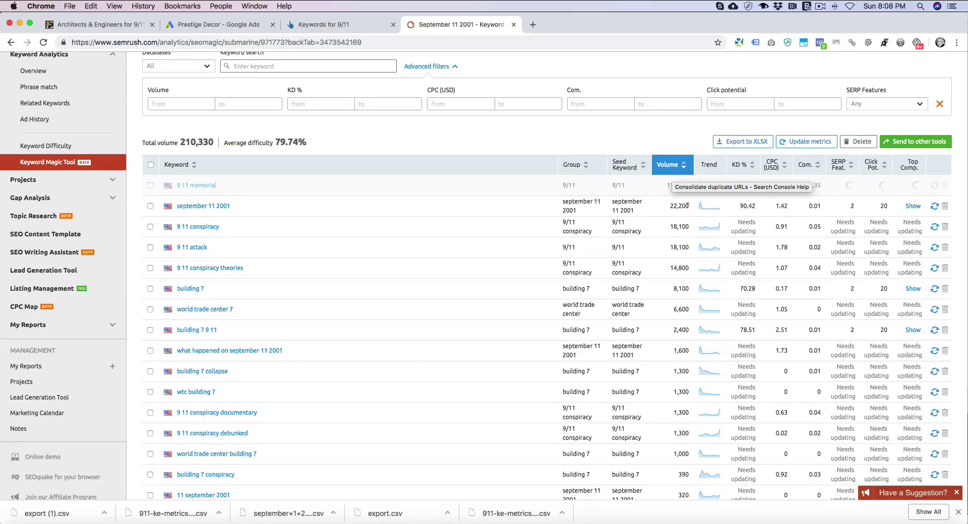
left_click(318, 25)
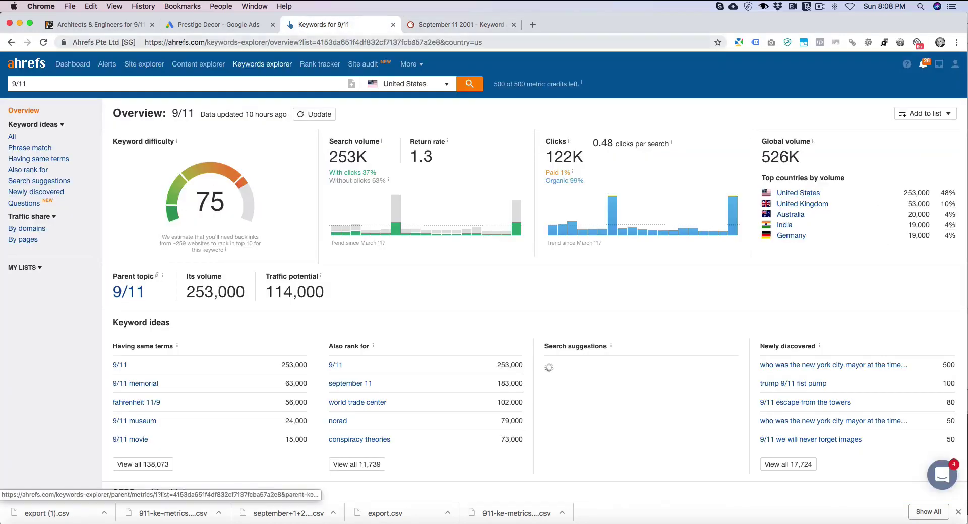
left_click(444, 25)
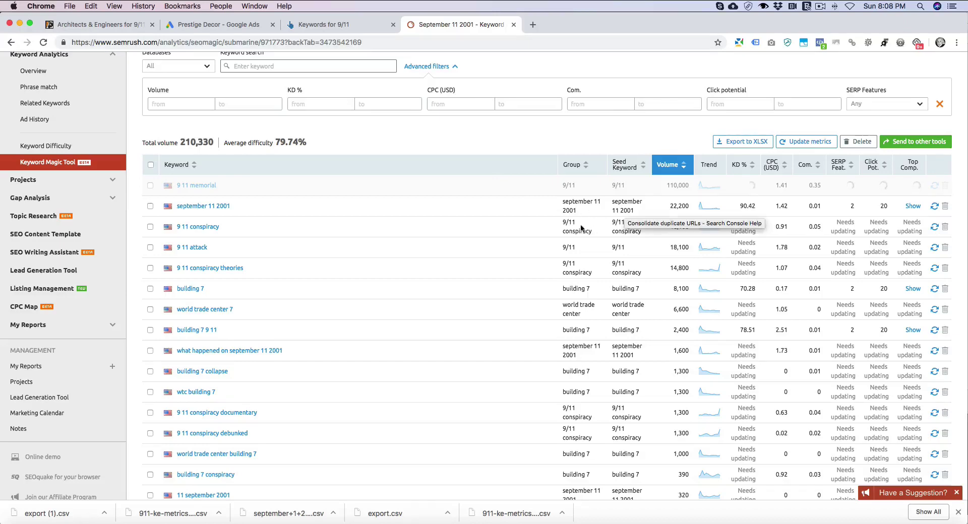